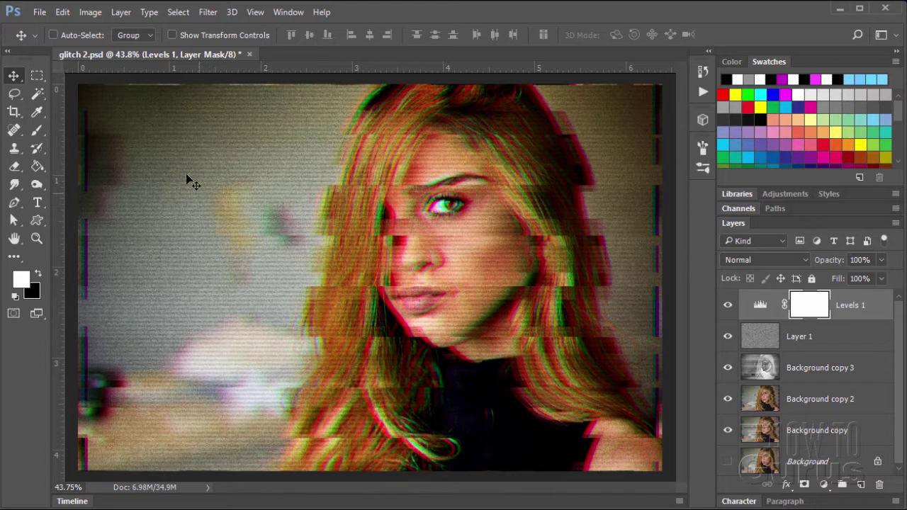
Step: Close glitch 2.psd without saving and reopen model-1963257_1920.jpg from recent files
left_click(250, 55)
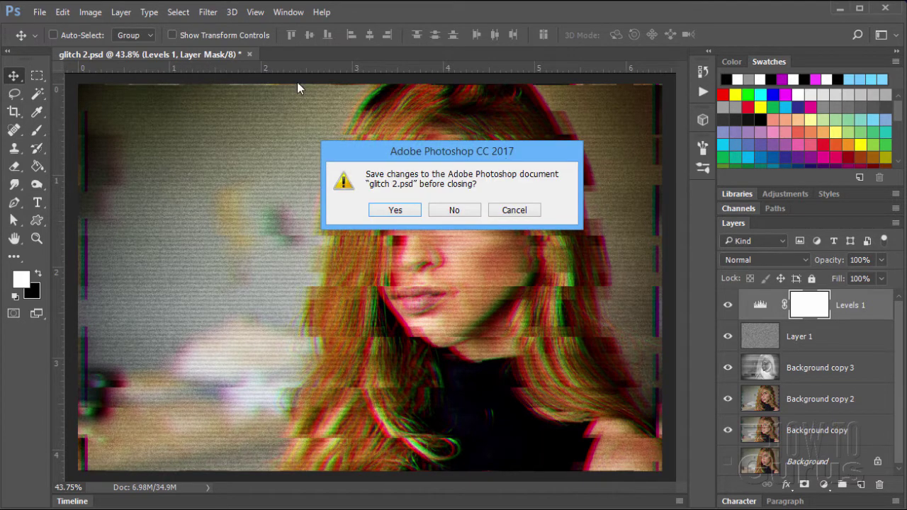
left_click(451, 213)
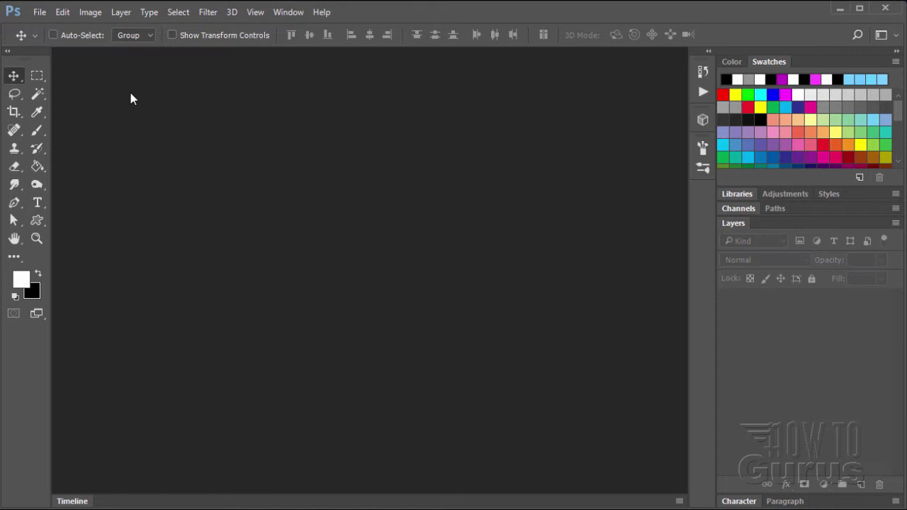
left_click(38, 15)
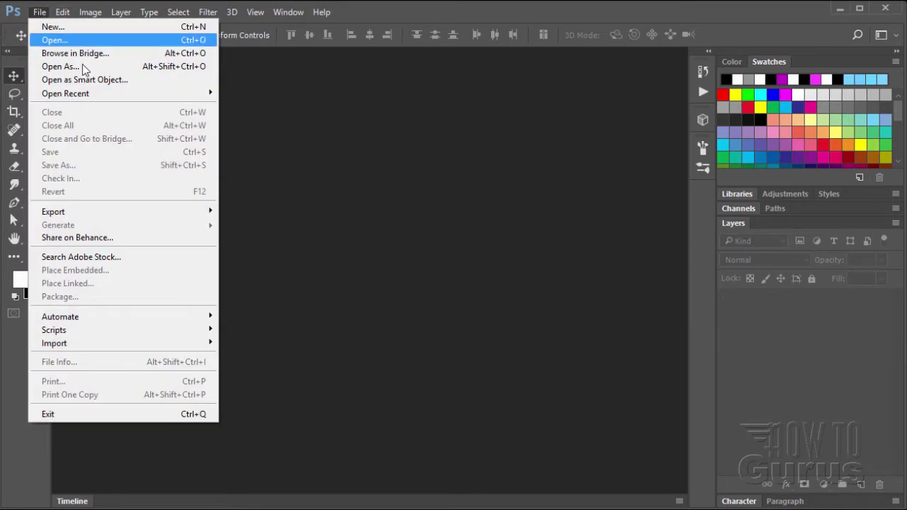
mouse_move(104, 93)
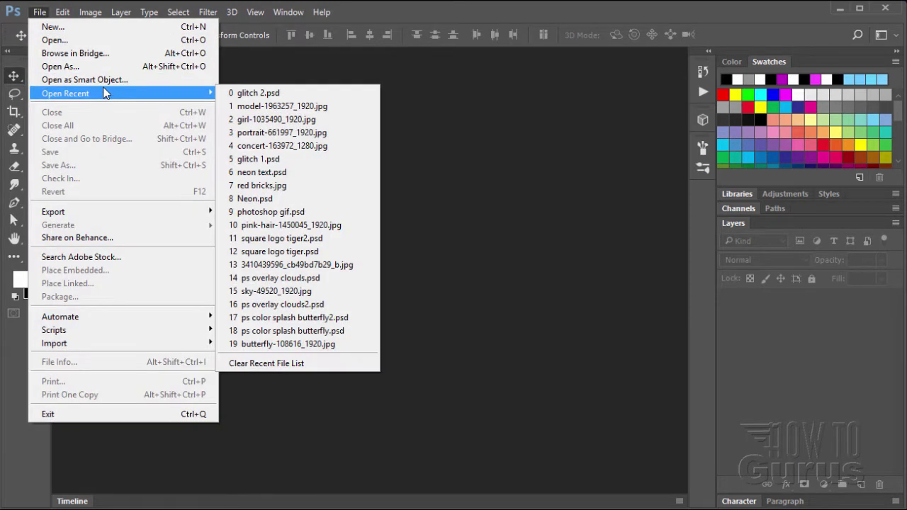
left_click(270, 105)
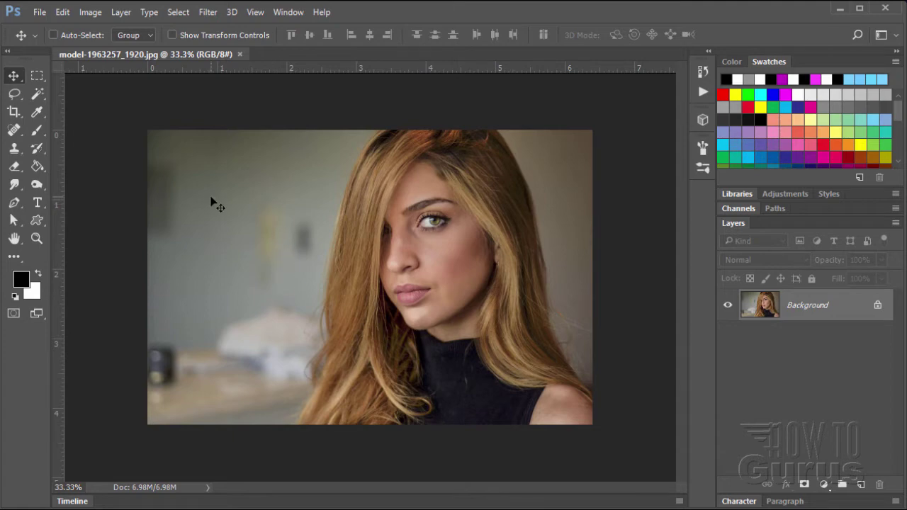
Step: Fit the portrait to the window, then return to the Move tool
left_click(36, 239)
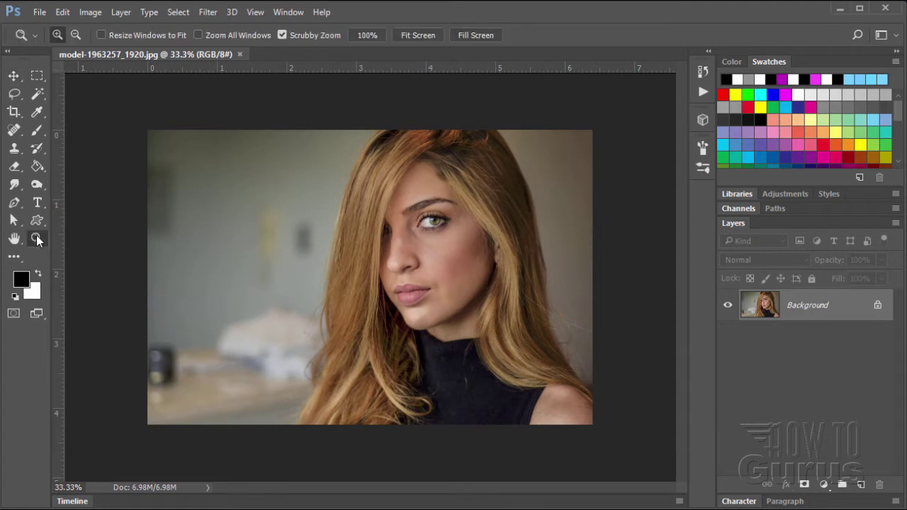
left_click(416, 35)
left_click(14, 76)
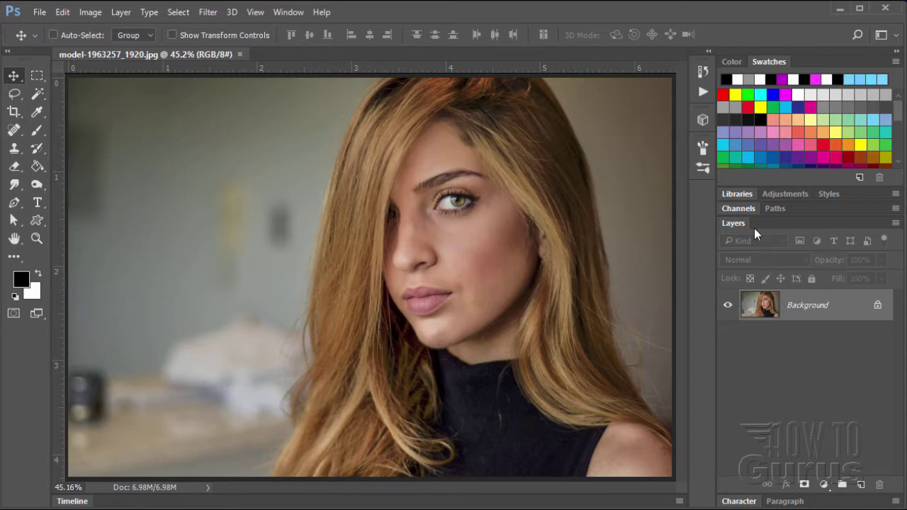
Step: Shift the Red channel left and the Green channel right, then view the composite RGB
left_click(739, 209)
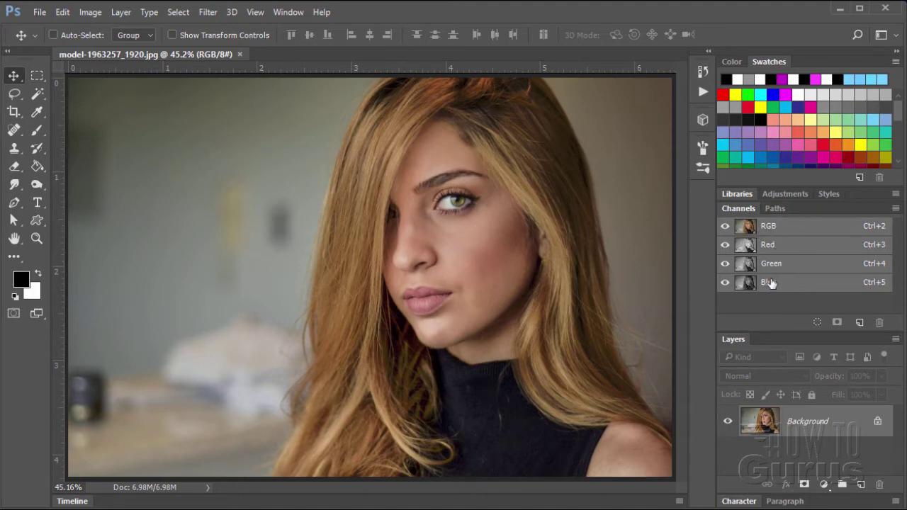
left_click(803, 247)
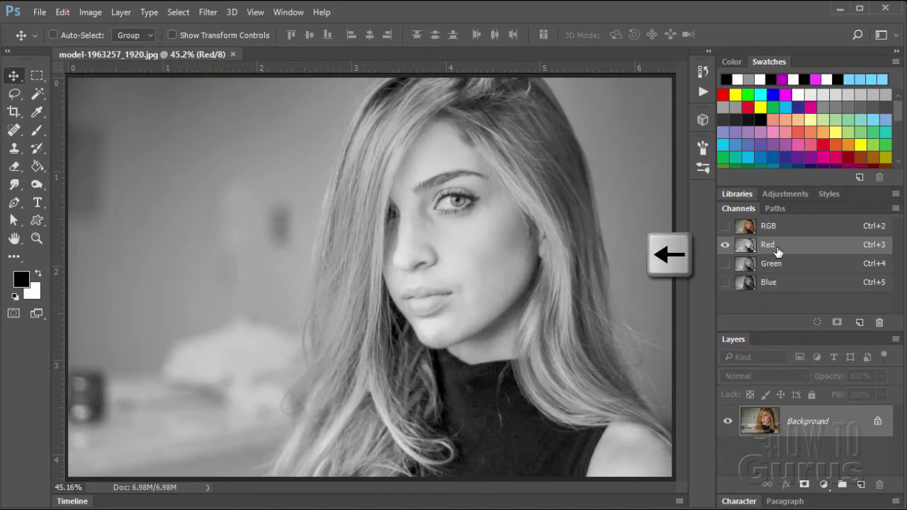
key("Left")
key("Left")
key("Left")
key("Left")
key("Left")
key("Left")
key("Left")
key("Left")
key("Left")
key("Left")
key("Left")
key("Left")
key("Left")
key("Left")
key("Left")
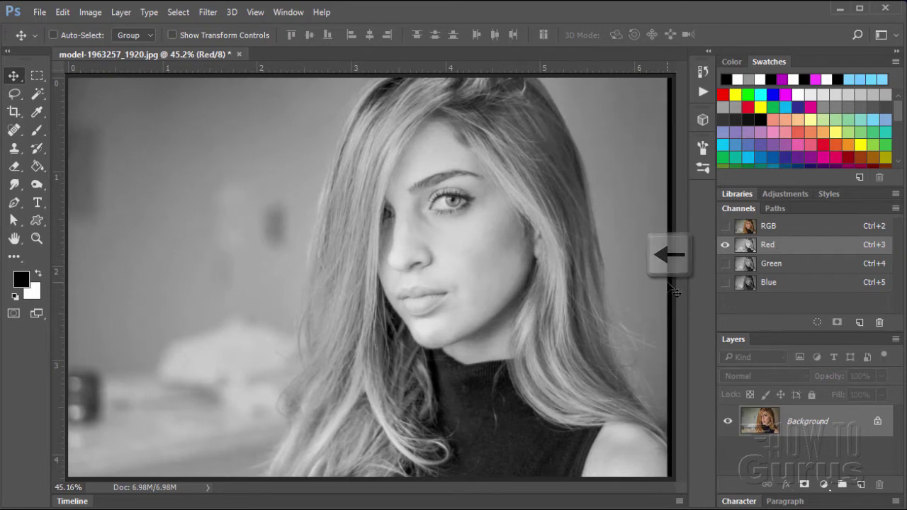
left_click(804, 266)
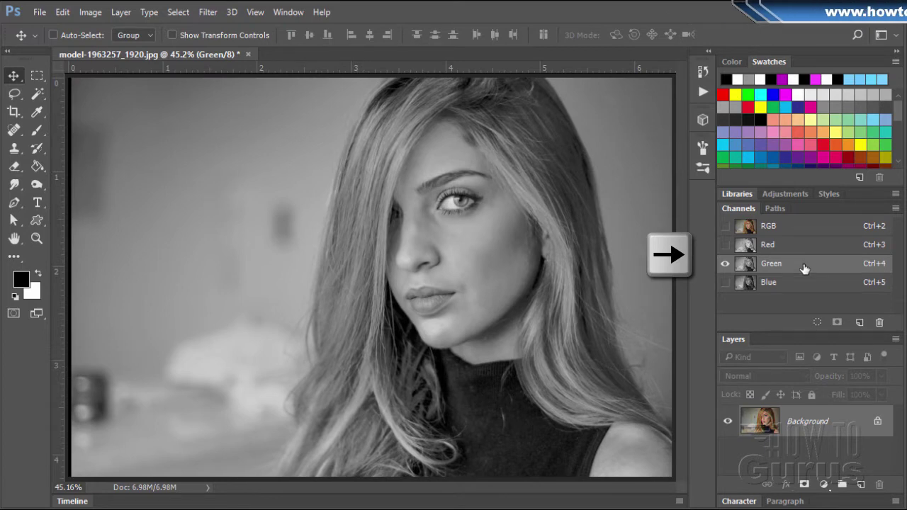
left_click(780, 228)
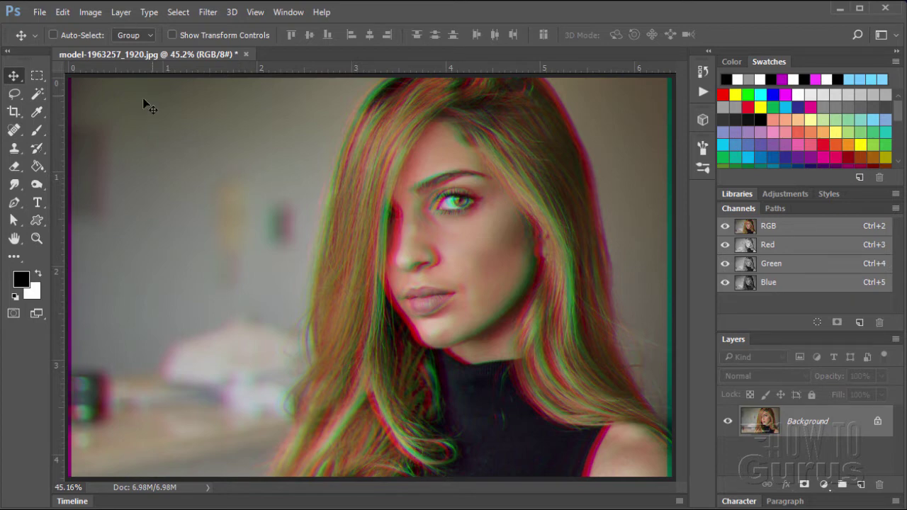
Step: Save the portrait in Photoshop (*.PSD) format as glitch 3.psd
left_click(38, 15)
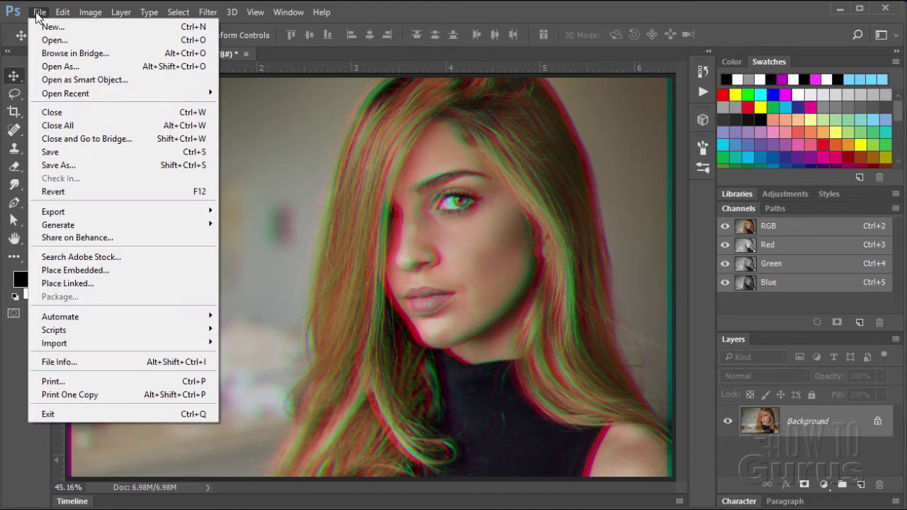
left_click(109, 166)
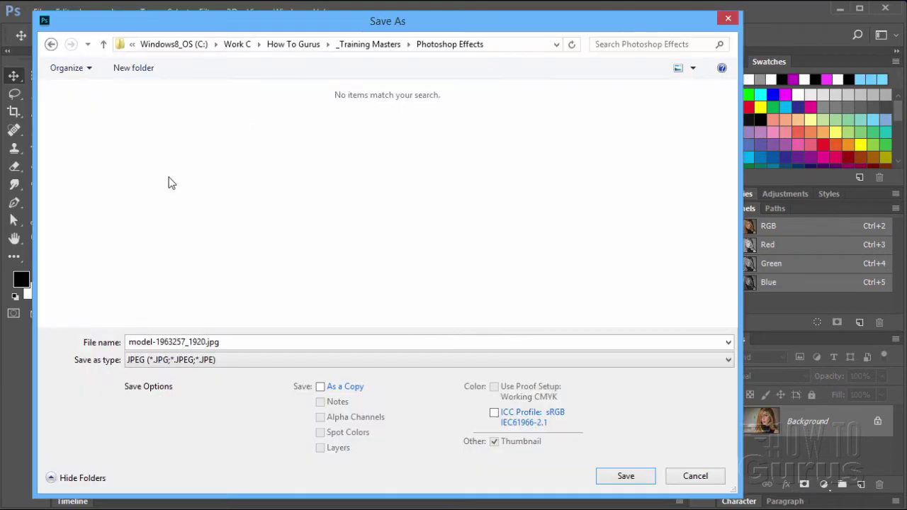
left_click(201, 363)
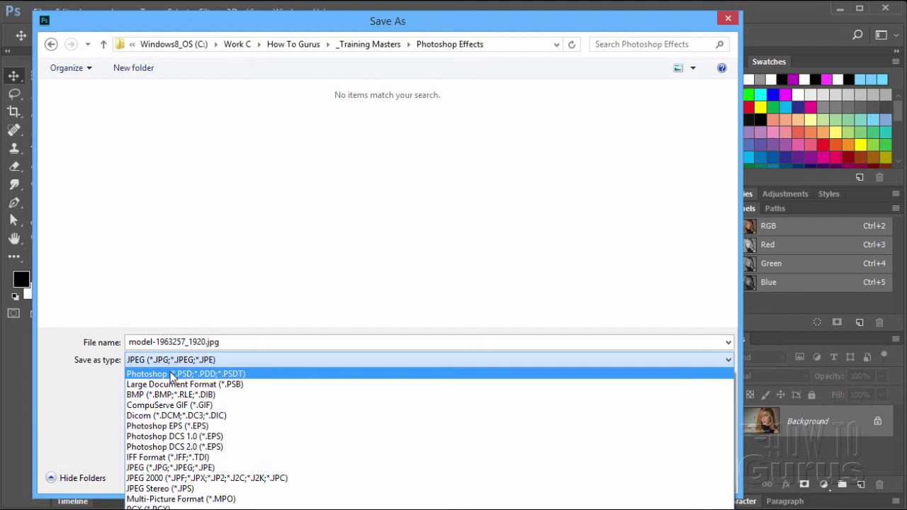
left_click(170, 375)
left_click(158, 159)
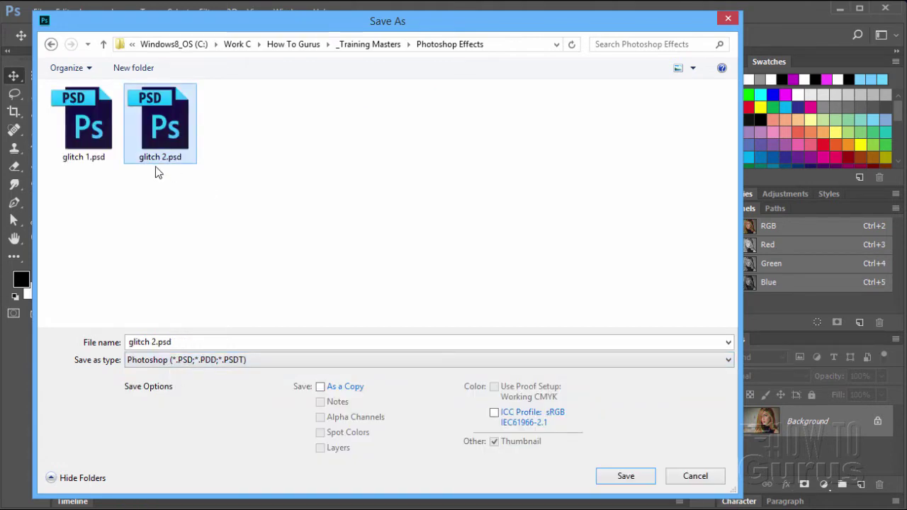
left_click(188, 342)
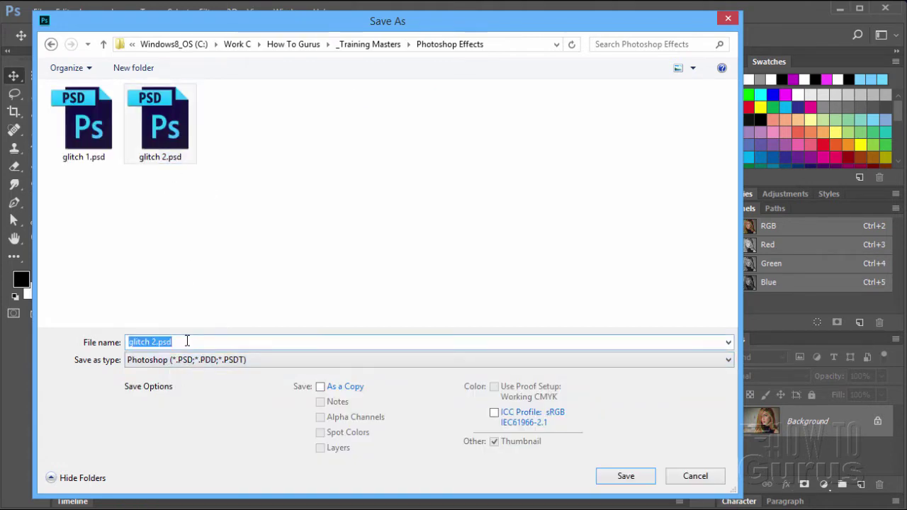
key("End")
key("Left")
key("Left")
key("Left")
key("Left")
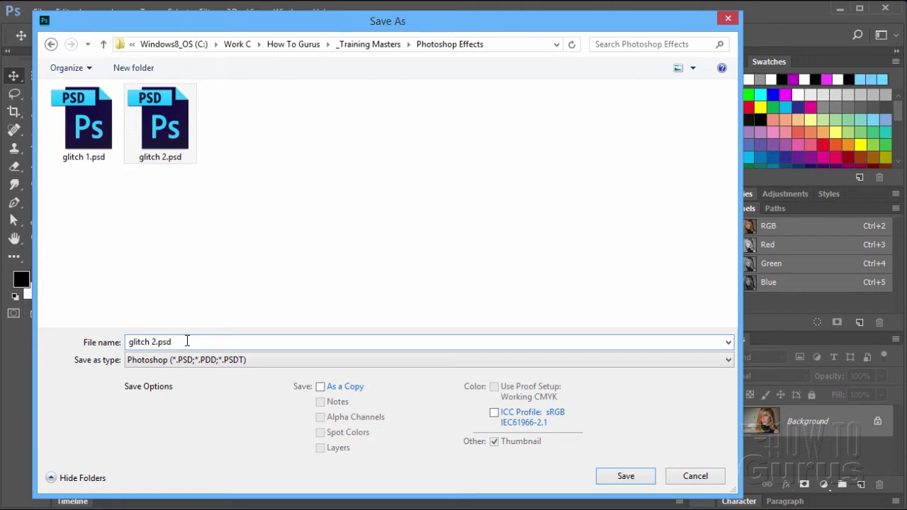
key("BackSpace")
type("3")
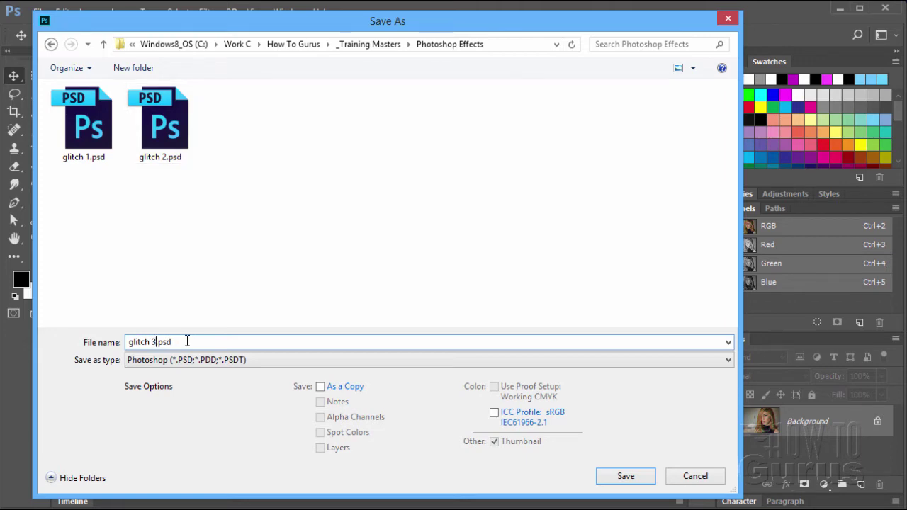
left_click(622, 478)
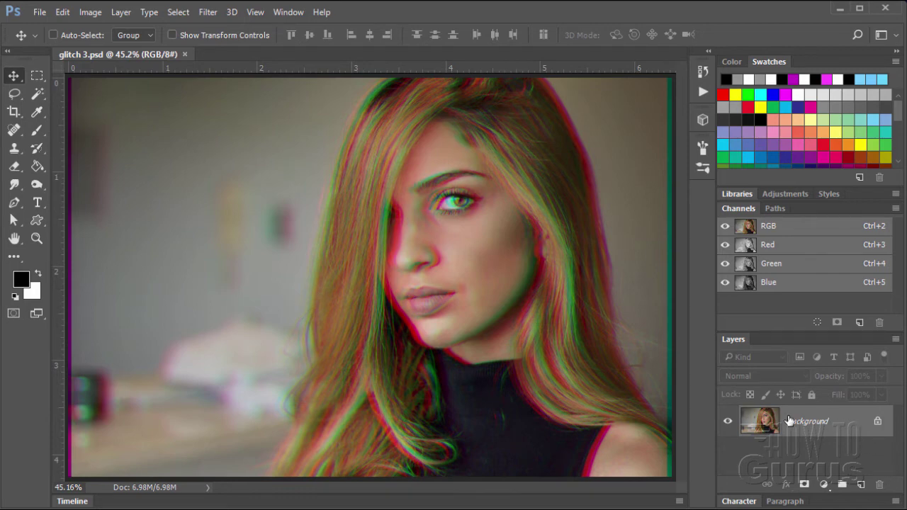
Step: Duplicate the Background layer into a Background copy and collapse the Channels panel
left_click_drag(812, 428, 861, 485)
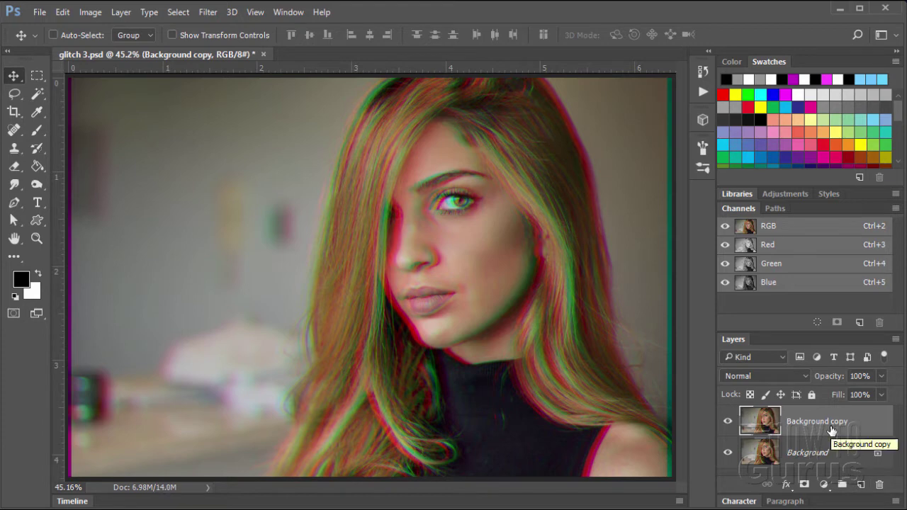
double_click(741, 208)
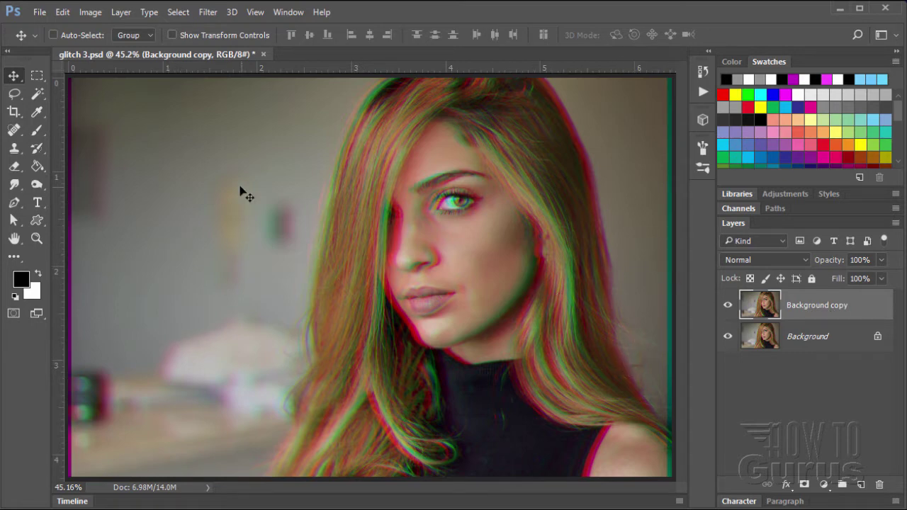
Step: Open the Wave distortion filter with Triangle type and 209 generators
left_click(209, 15)
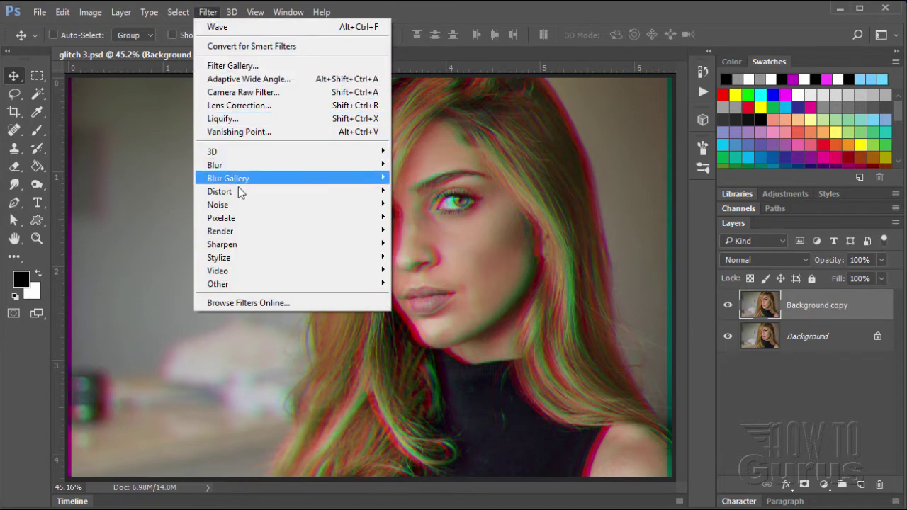
mouse_move(239, 190)
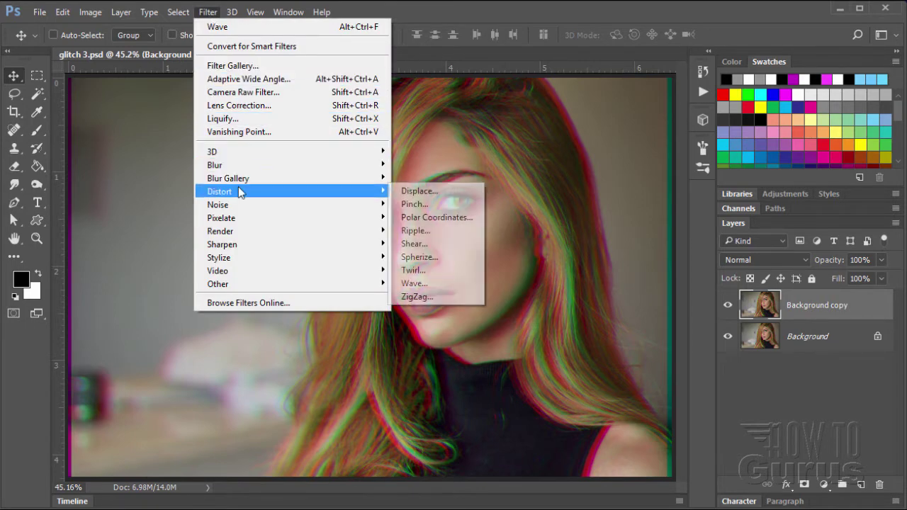
left_click(421, 285)
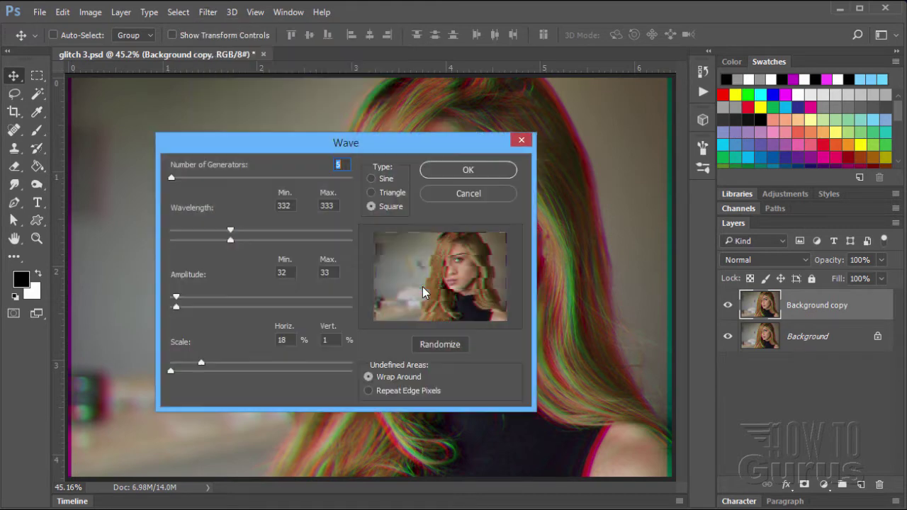
left_click(371, 192)
left_click(240, 179)
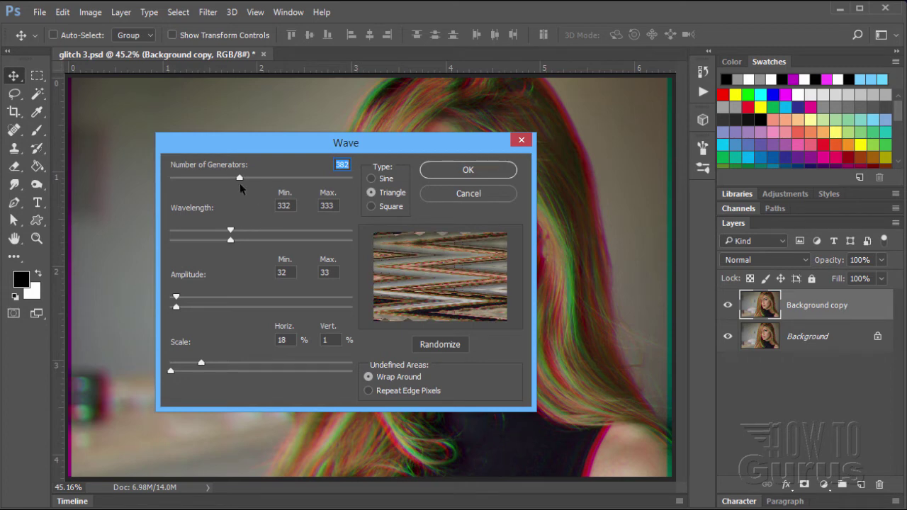
left_click_drag(240, 179, 208, 179)
Step: Set horizontal scale to 25%, amplitude 43–64 and wavelength 155–414
left_click_drag(200, 366, 243, 371)
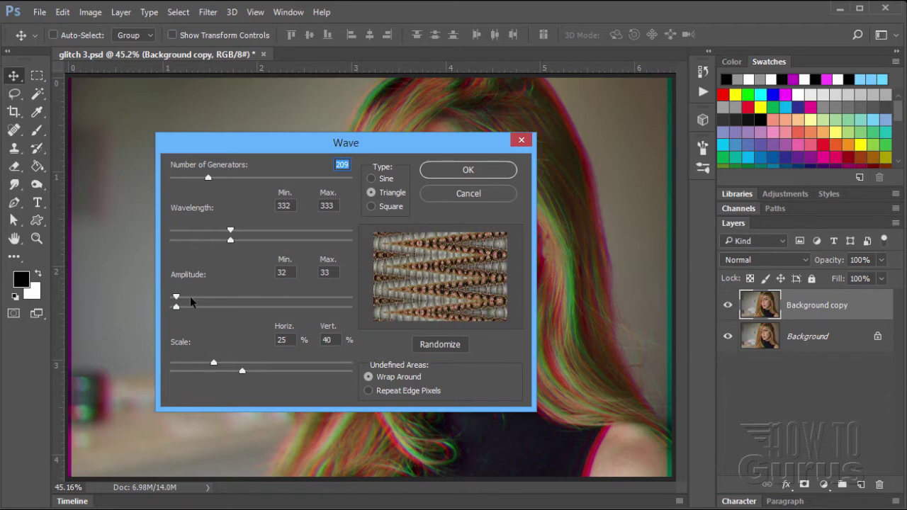
mouse_move(176, 298)
left_mouse_down()
mouse_move(207, 298)
mouse_move(178, 298)
mouse_move(181, 307)
left_mouse_up()
left_click_drag(227, 240, 245, 241)
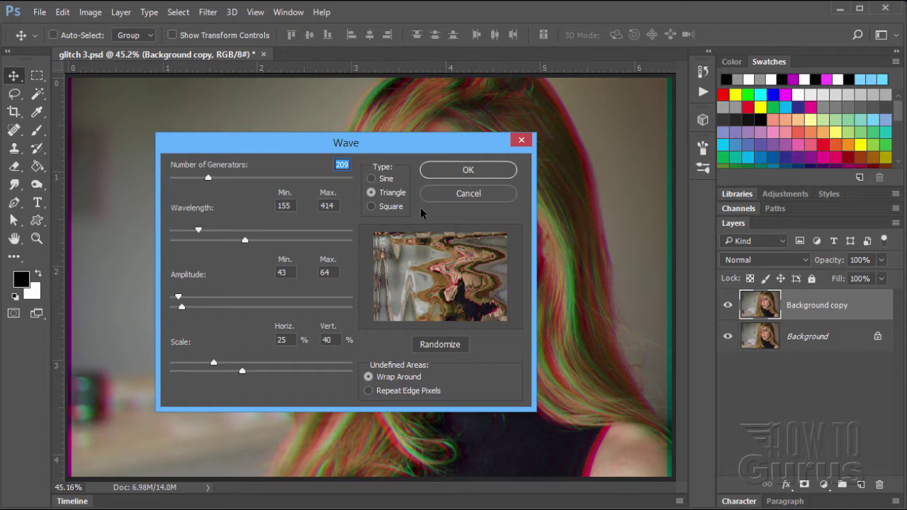
Step: Use 5 Square-type generators, wavelength 147–152, and 18% horizontal, 1% vertical scale
left_click(342, 165)
double_click(344, 162)
type("5")
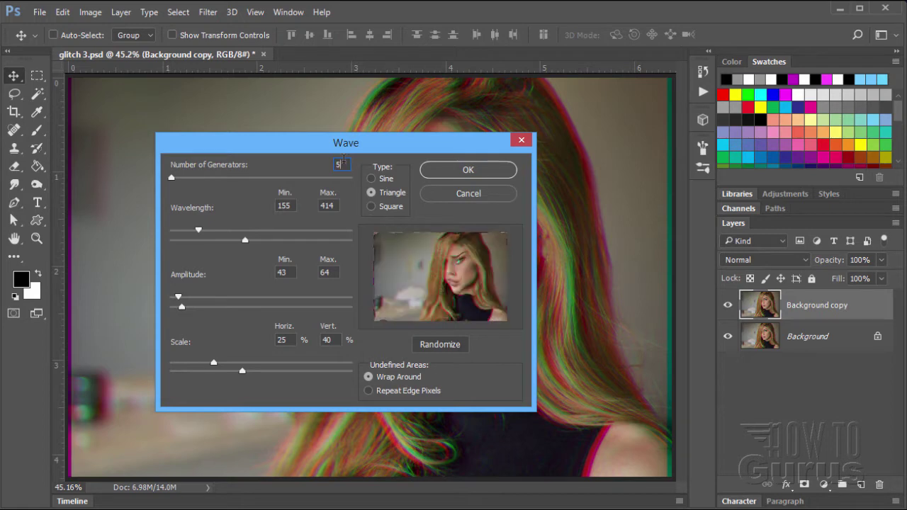
left_click(373, 205)
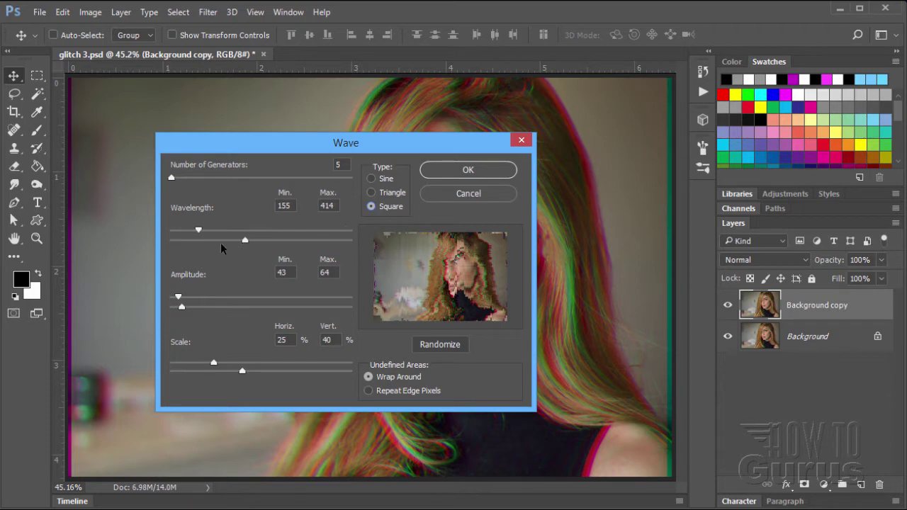
left_click_drag(242, 242, 199, 241)
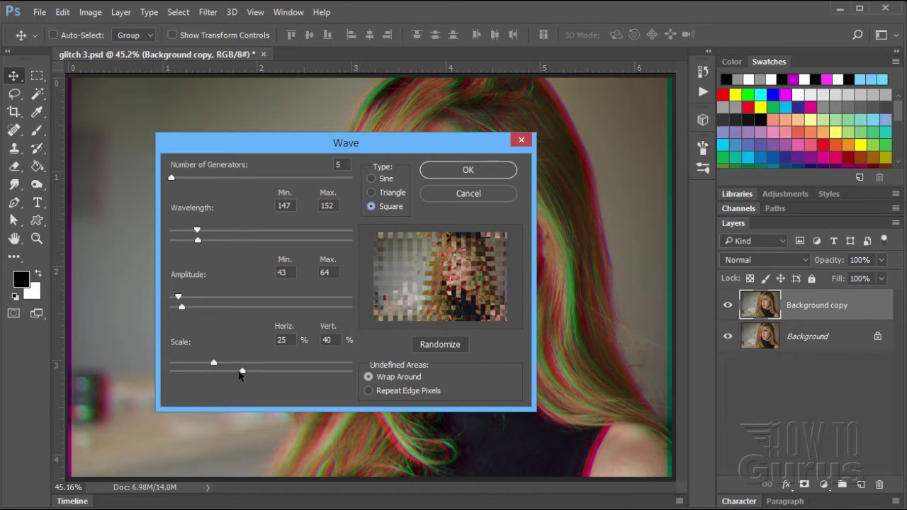
left_click_drag(240, 370, 170, 371)
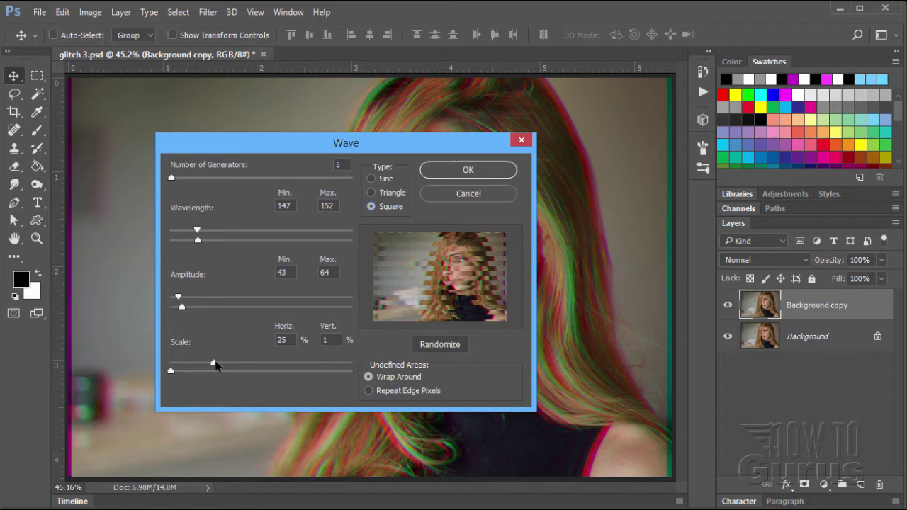
mouse_move(214, 367)
left_mouse_down()
mouse_move(193, 367)
mouse_move(214, 360)
mouse_move(194, 364)
mouse_move(210, 365)
mouse_move(202, 363)
left_mouse_up()
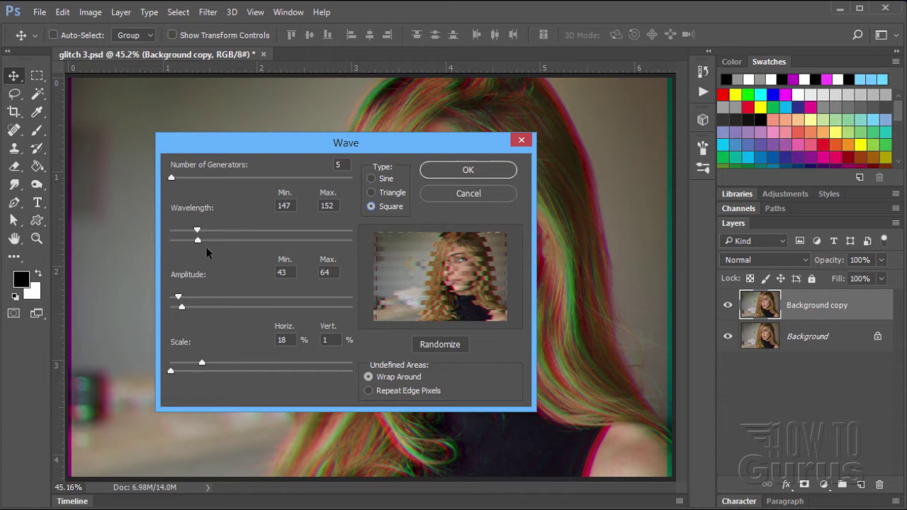
Step: Try several wavelengths and settle the Wave wavelength at 332–333
mouse_move(198, 232)
left_mouse_down()
mouse_move(222, 231)
mouse_move(217, 241)
mouse_move(186, 242)
left_mouse_up()
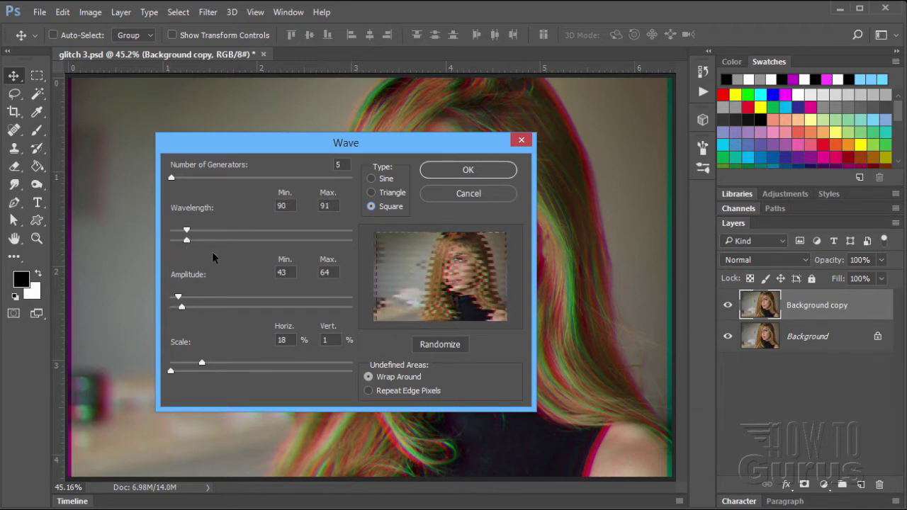
mouse_move(186, 232)
left_mouse_down()
mouse_move(224, 233)
mouse_move(201, 240)
left_mouse_up()
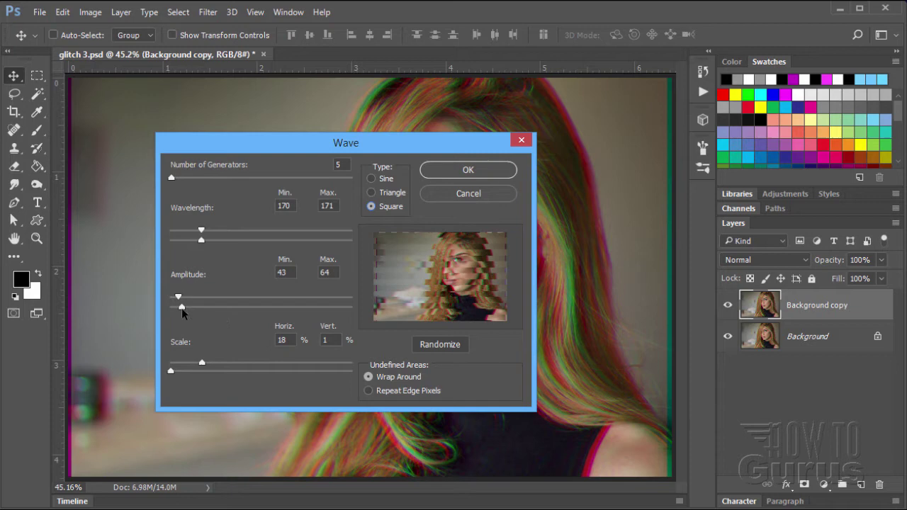
mouse_move(182, 313)
left_mouse_down()
mouse_move(171, 309)
mouse_move(191, 298)
mouse_move(176, 298)
mouse_move(191, 301)
mouse_move(181, 298)
left_mouse_up()
left_click_drag(202, 233, 221, 246)
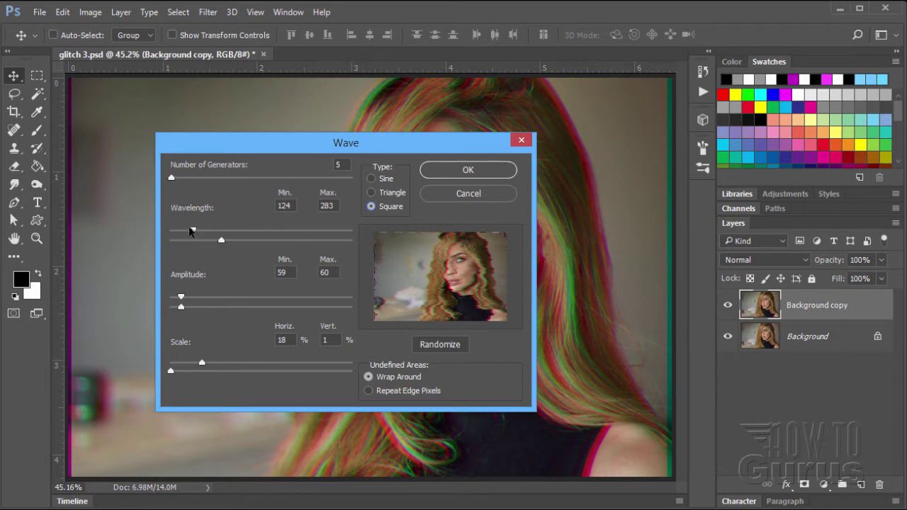
mouse_move(193, 236)
left_mouse_down()
mouse_move(223, 232)
mouse_move(196, 240)
mouse_move(204, 234)
left_mouse_up()
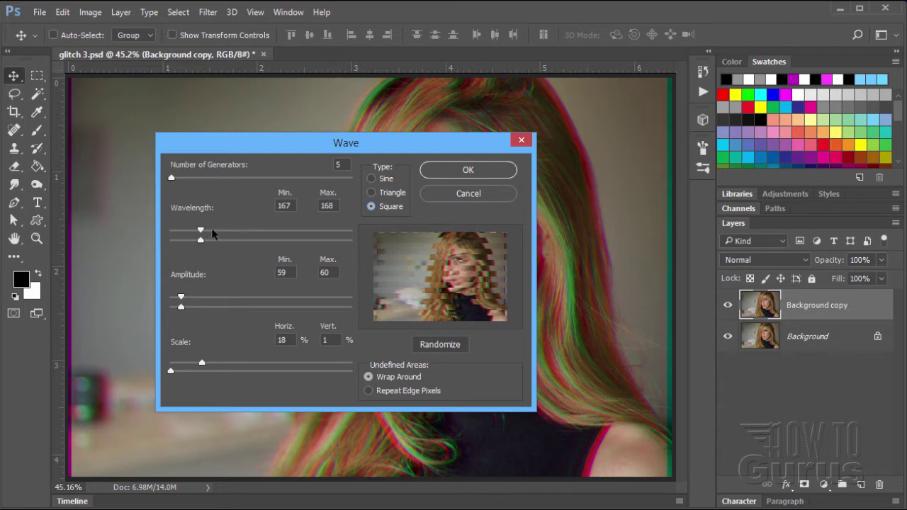
left_click_drag(201, 231, 213, 230)
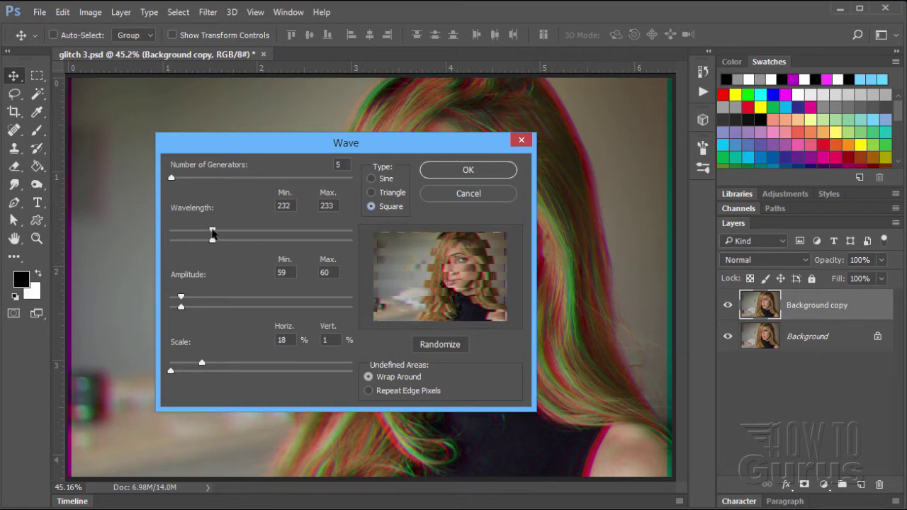
left_click_drag(212, 231, 228, 232)
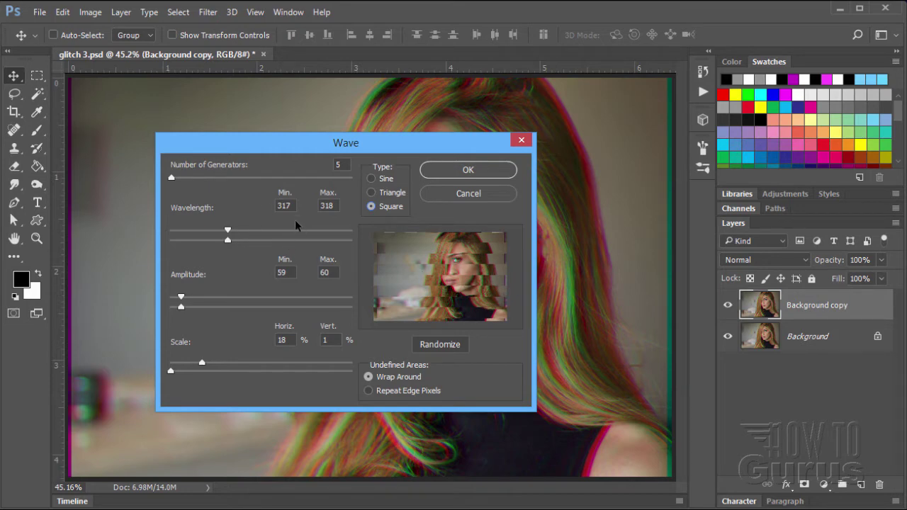
left_click_drag(291, 205, 271, 205)
key("Tab")
type("33")
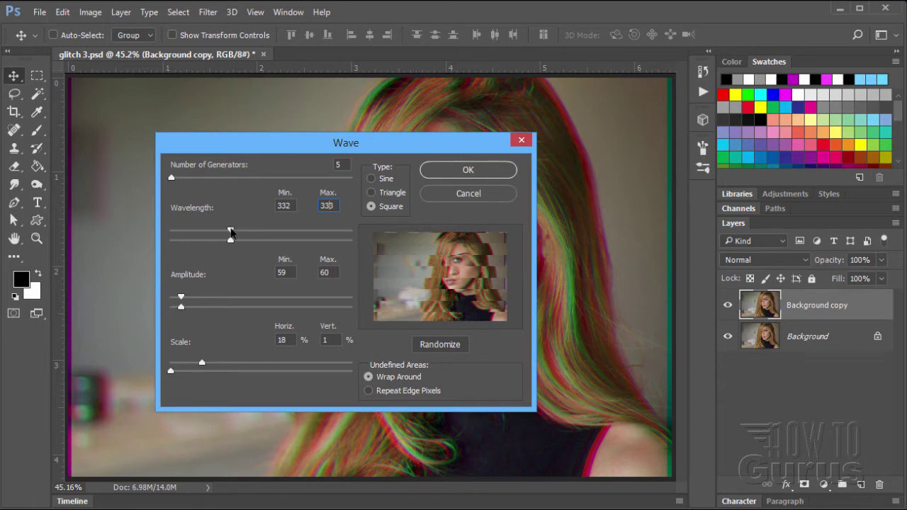
left_click_drag(230, 241, 224, 243)
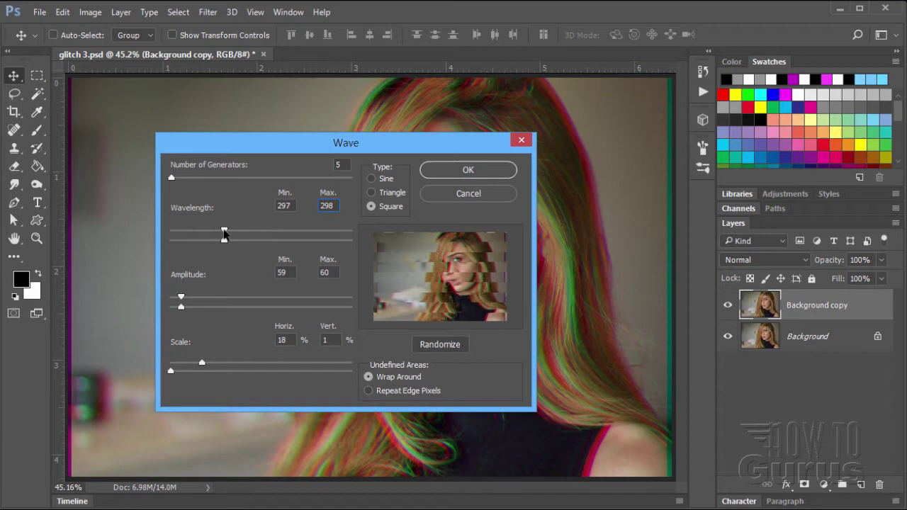
left_click_drag(224, 234, 231, 239)
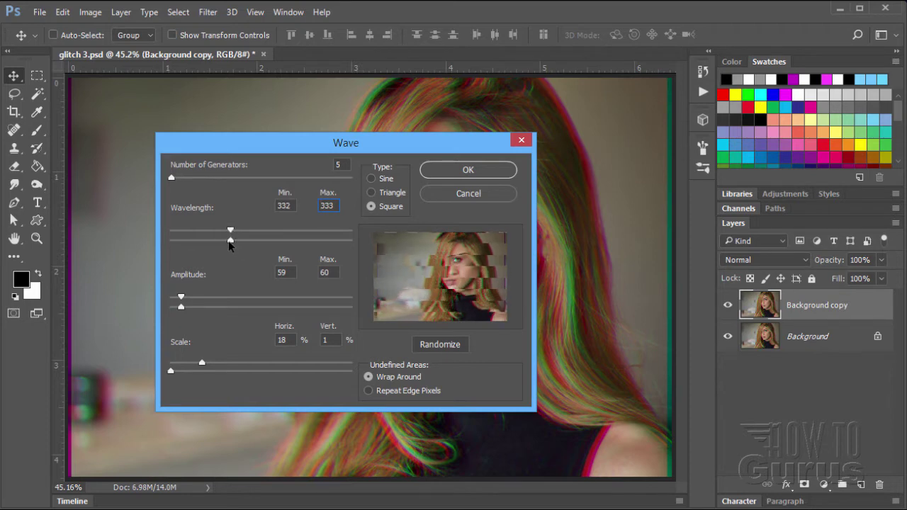
key("shift+Tab")
left_click(335, 207)
Step: Set amplitude 32–33 and horizontal scale 18%, keep Wrap Around, and apply the Wave
mouse_move(184, 302)
left_mouse_down()
mouse_move(199, 310)
mouse_move(177, 304)
mouse_move(185, 309)
mouse_move(177, 314)
left_mouse_up()
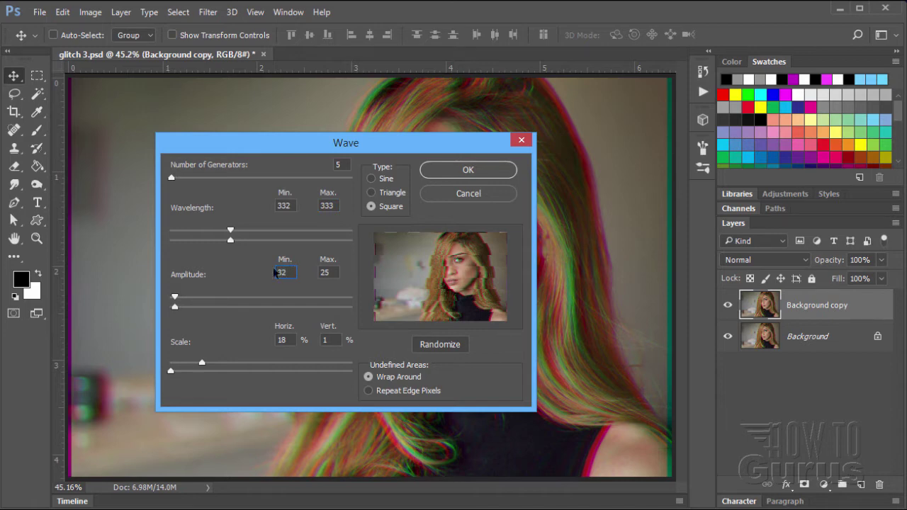
key("Tab")
type("33")
mouse_move(205, 367)
left_mouse_down()
mouse_move(237, 365)
mouse_move(218, 367)
left_mouse_up()
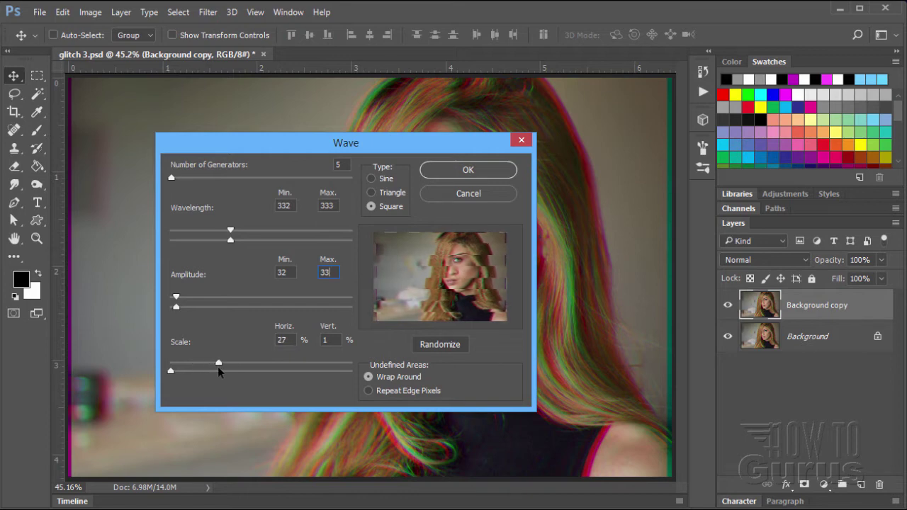
double_click(286, 339)
type("18")
left_click(405, 396)
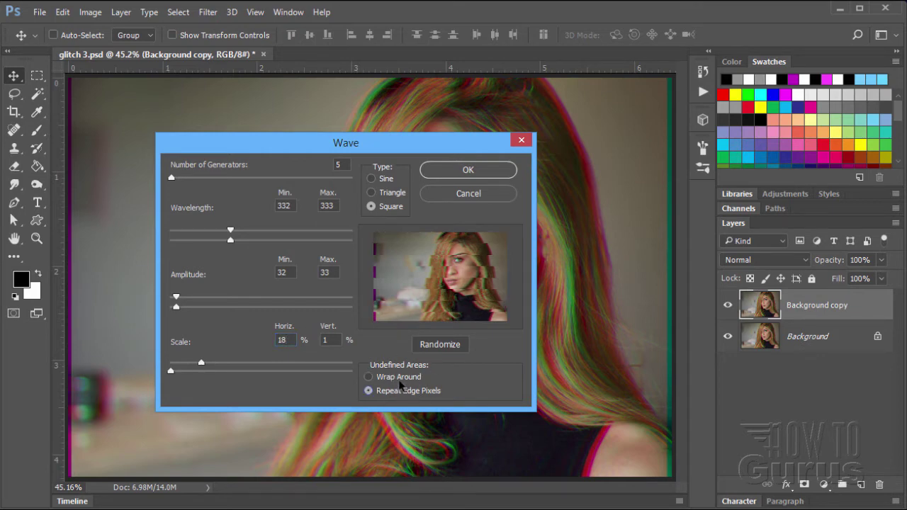
left_click(396, 379)
left_click(466, 171)
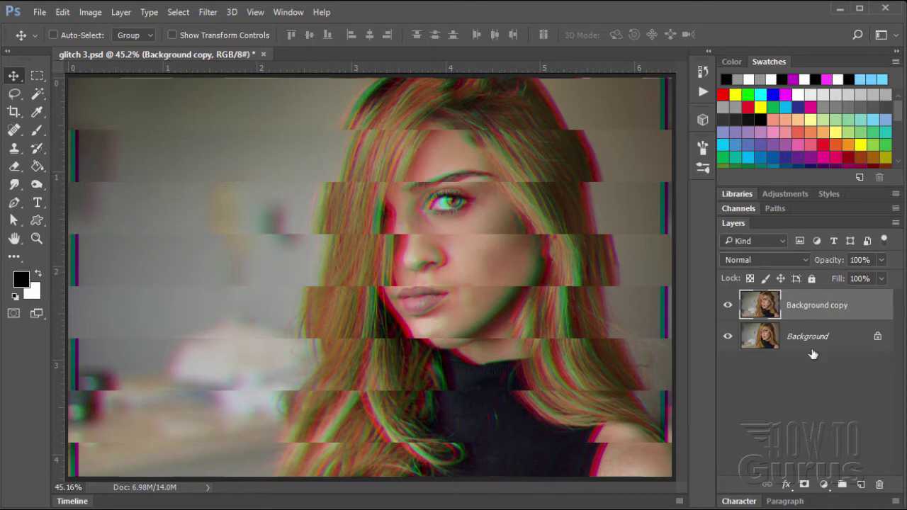
Step: Rename the Background copy layer to Glitch 1
double_click(813, 307)
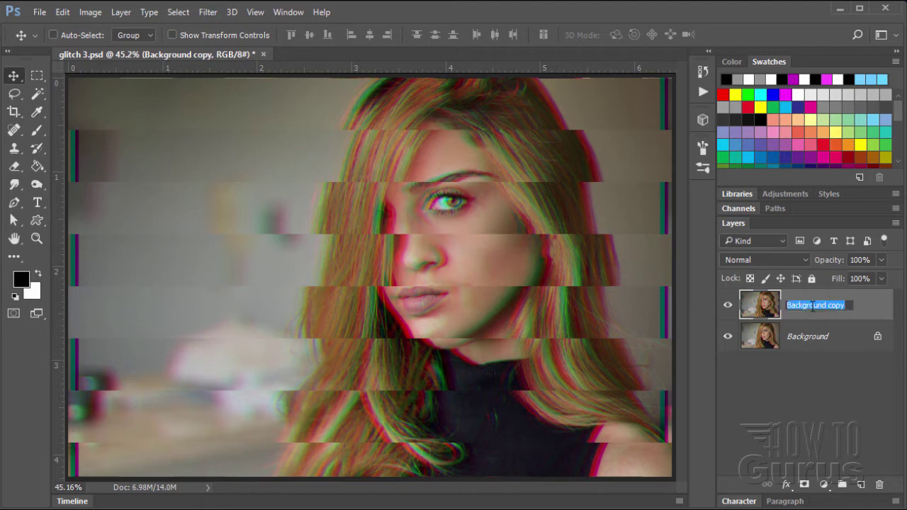
type("Glitch 1")
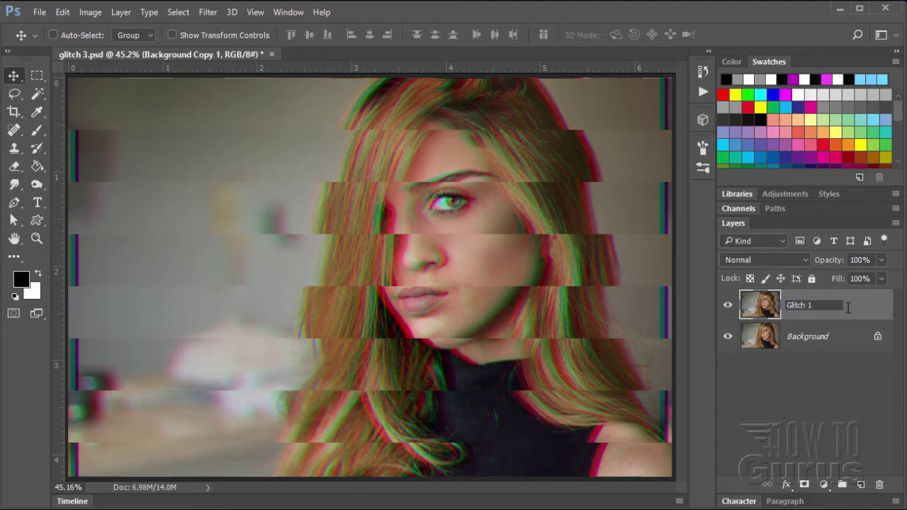
key("Return")
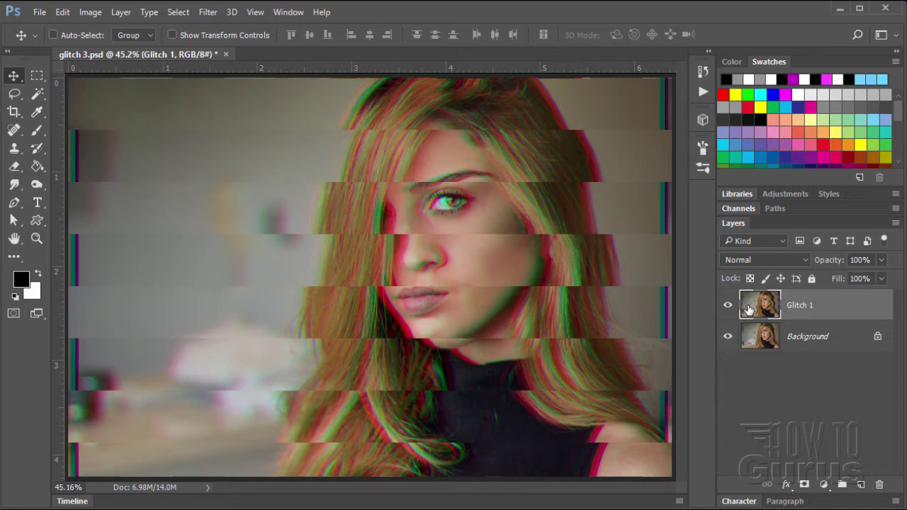
Step: Duplicate Glitch 1, rename the copy Glitch 2, and select it
left_click_drag(818, 306, 860, 485)
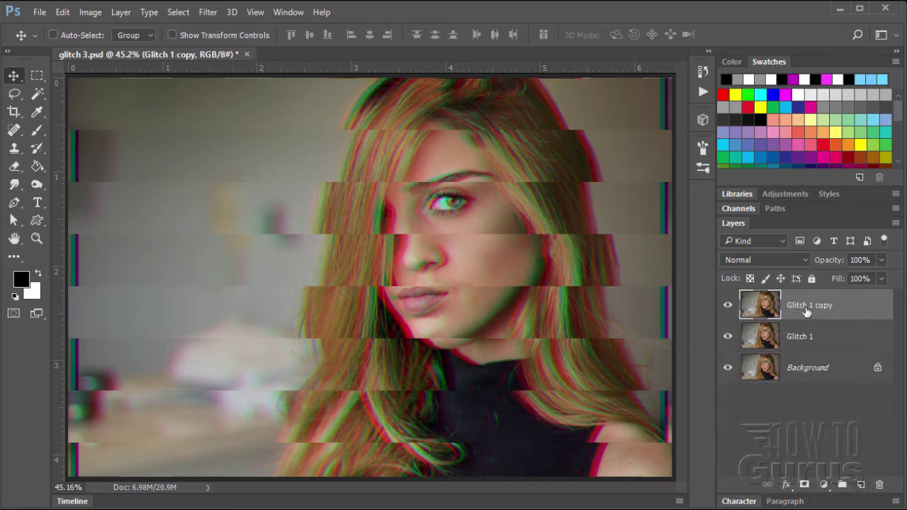
double_click(812, 306)
key("End")
key("BackSpace")
key("BackSpace")
key("BackSpace")
key("BackSpace")
key("BackSpace")
key("BackSpace")
type("2")
left_click(822, 334)
left_click(859, 306)
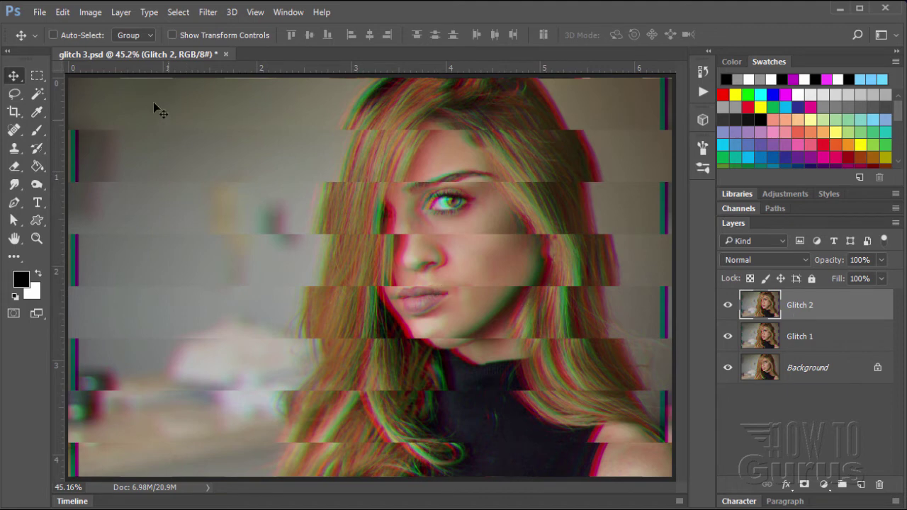
Step: Reopen the Wave filter for Glitch 2 with 13 generators and wavelength around 113–114
left_click(208, 12)
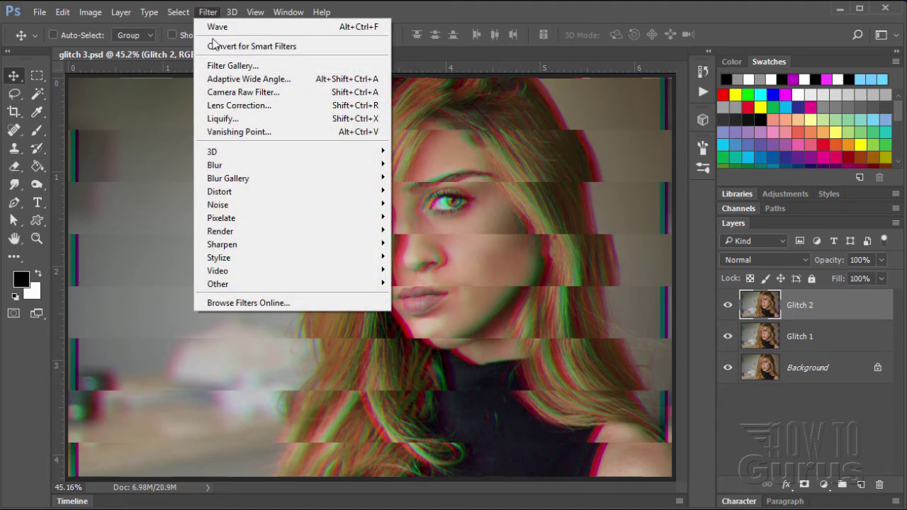
mouse_move(239, 189)
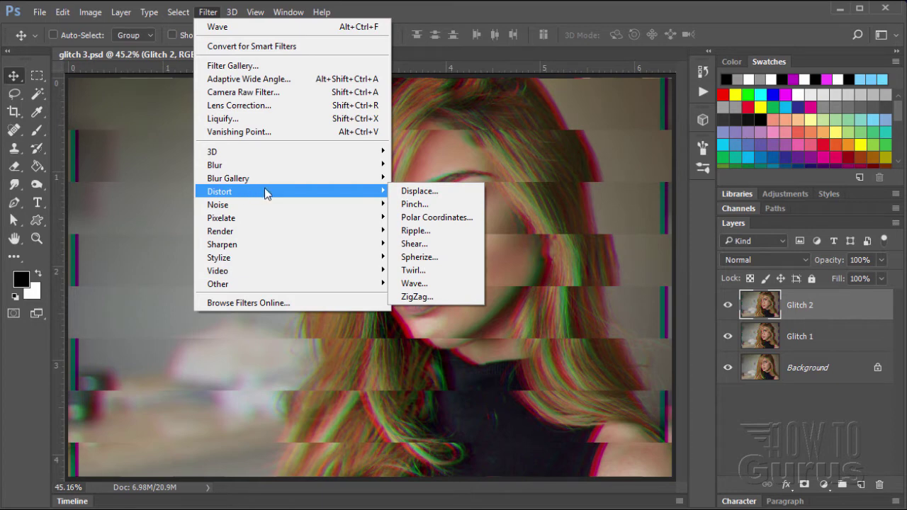
left_click(428, 283)
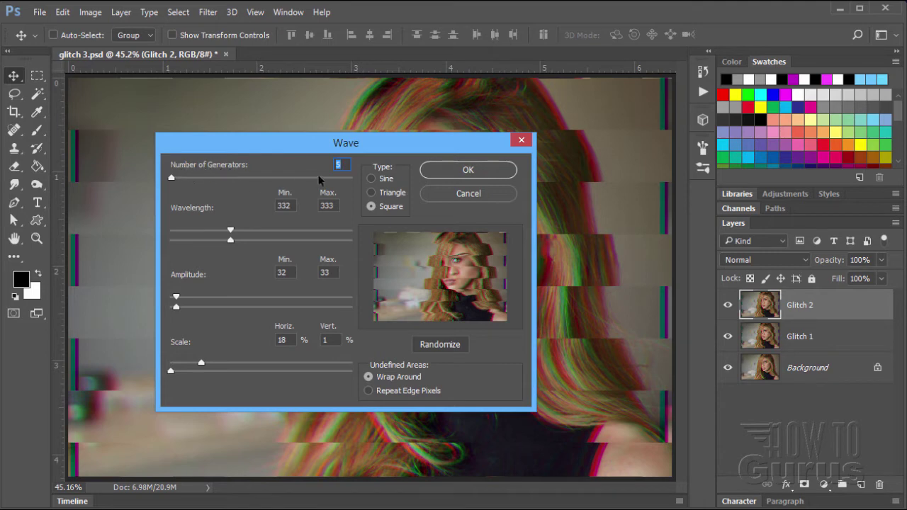
type("13")
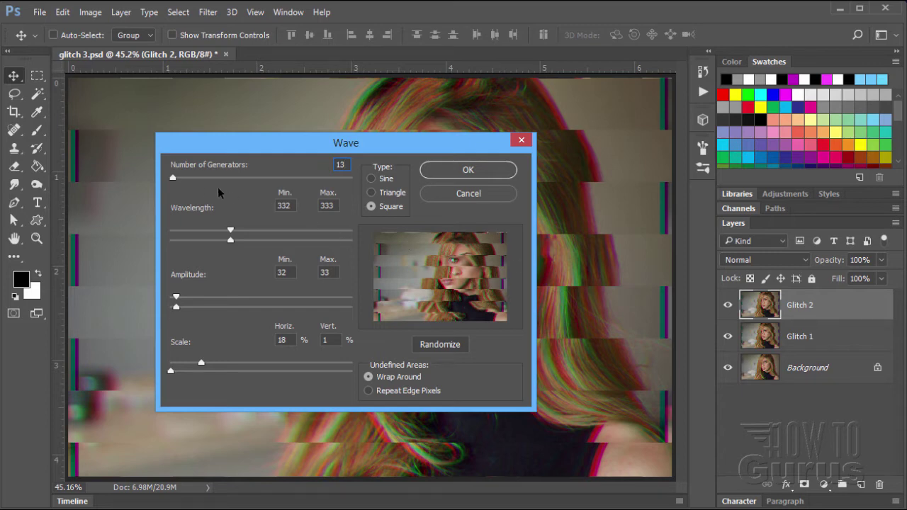
left_click_drag(231, 235, 190, 241)
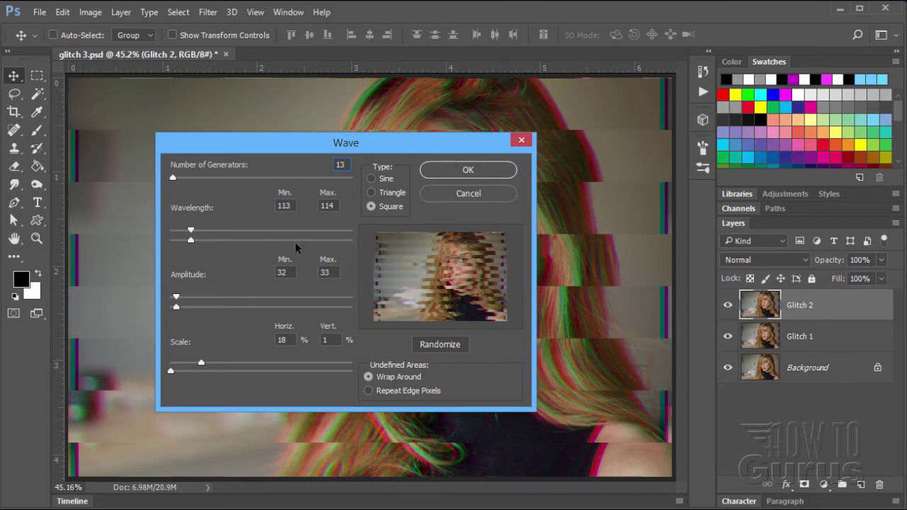
Step: Set the Wave wavelength to 178–179 and amplitude to 10–14
double_click(287, 205)
type("178")
left_click(331, 204)
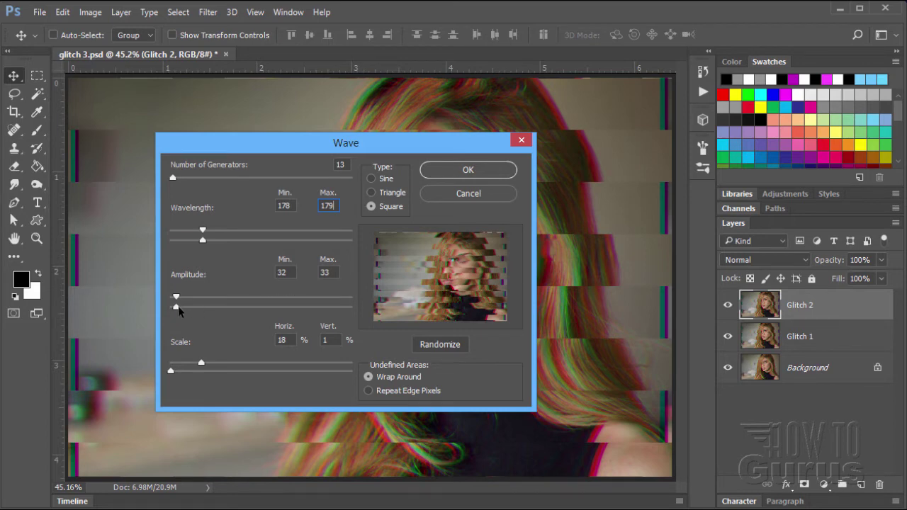
left_click_drag(178, 311, 173, 298)
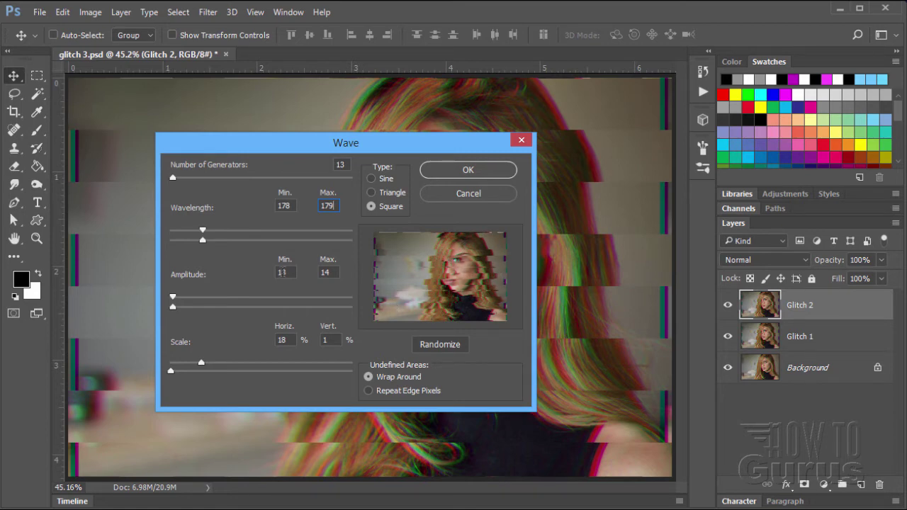
key("Tab")
type("10")
key("Tab")
Step: Set 10% horizontal scale, hide the Background layer, and apply the Wave to Glitch 2
left_click_drag(202, 363, 190, 366)
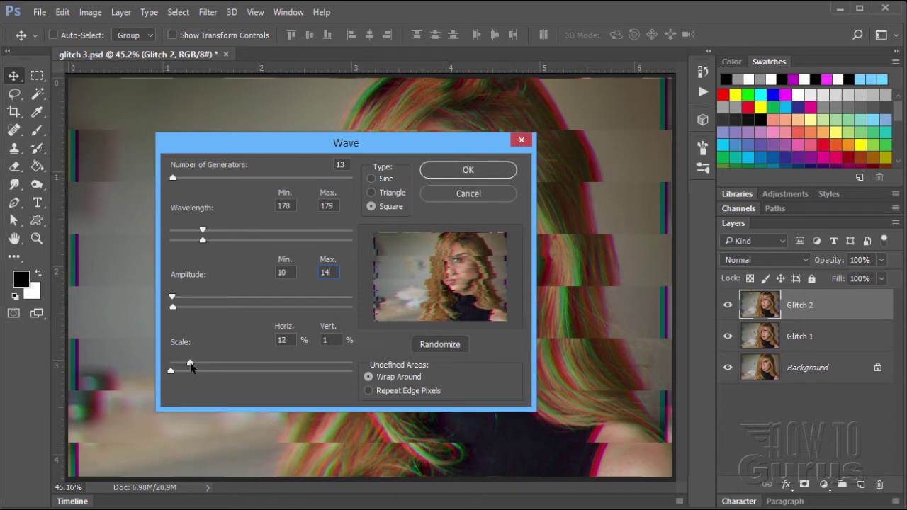
double_click(283, 340)
type("10")
left_click(274, 217)
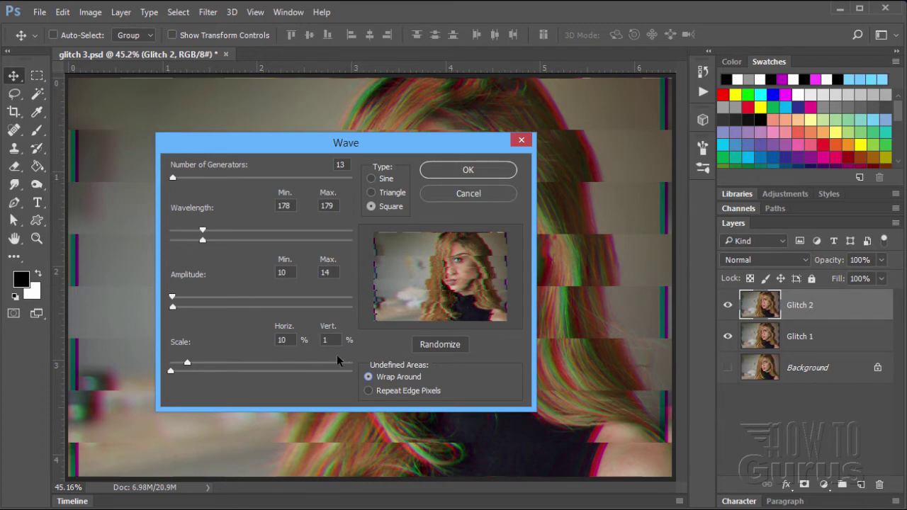
left_click(476, 175)
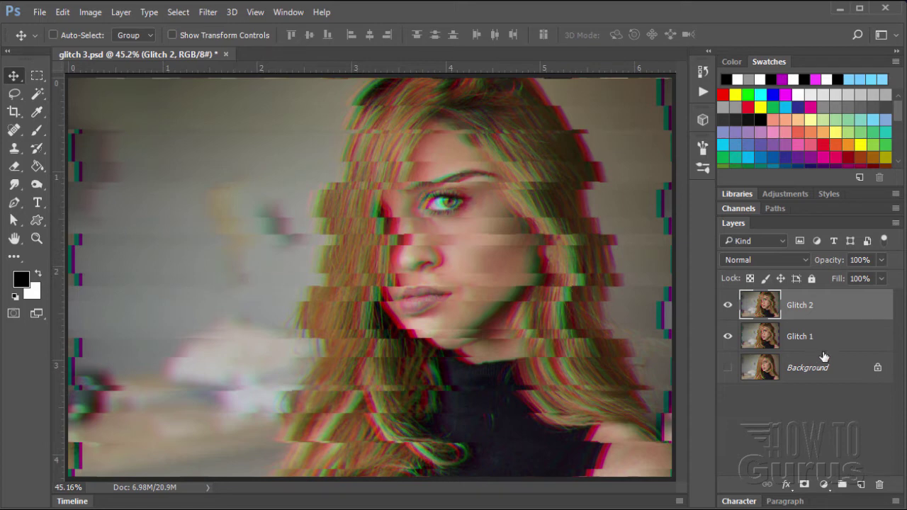
Step: Duplicate the Background layer, move the copy to the top, rename it Lines and keep it visible
left_click(833, 380)
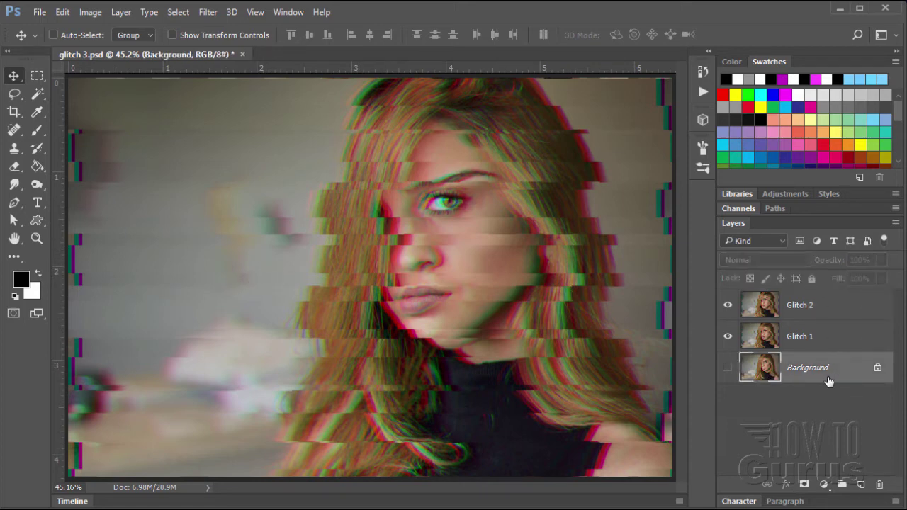
left_click_drag(828, 378, 859, 485)
left_click_drag(802, 373, 801, 298)
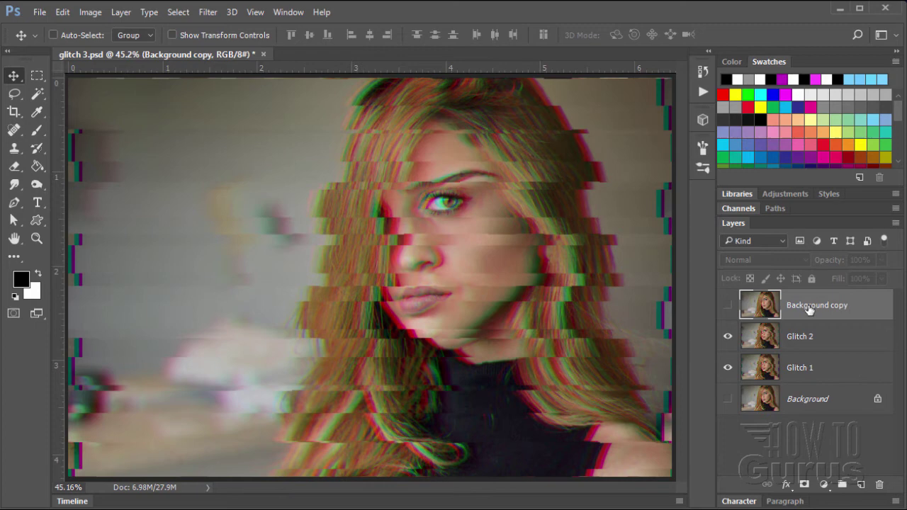
double_click(810, 306)
type("Lines")
key("Return")
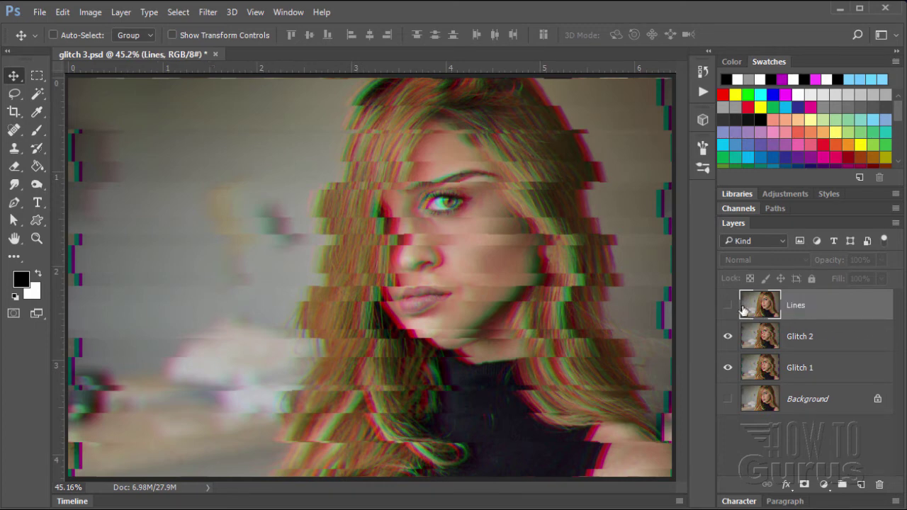
left_click(728, 304)
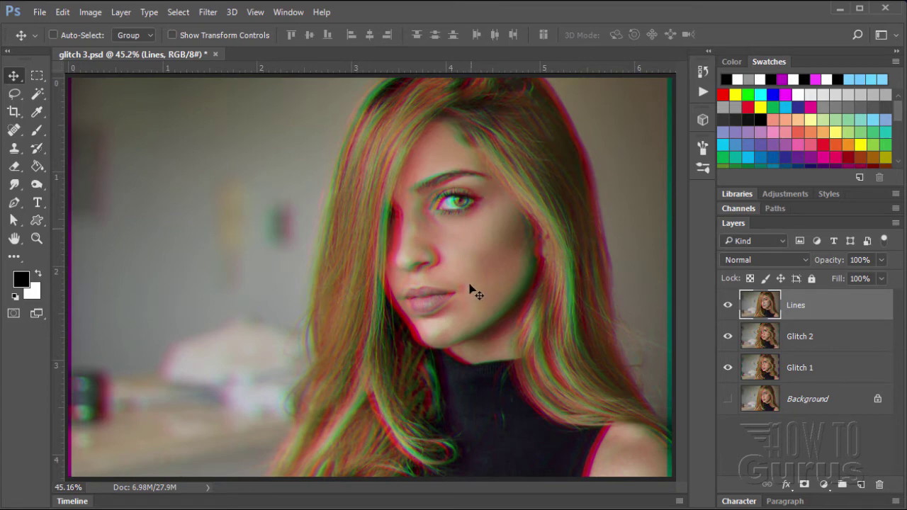
left_click(727, 306)
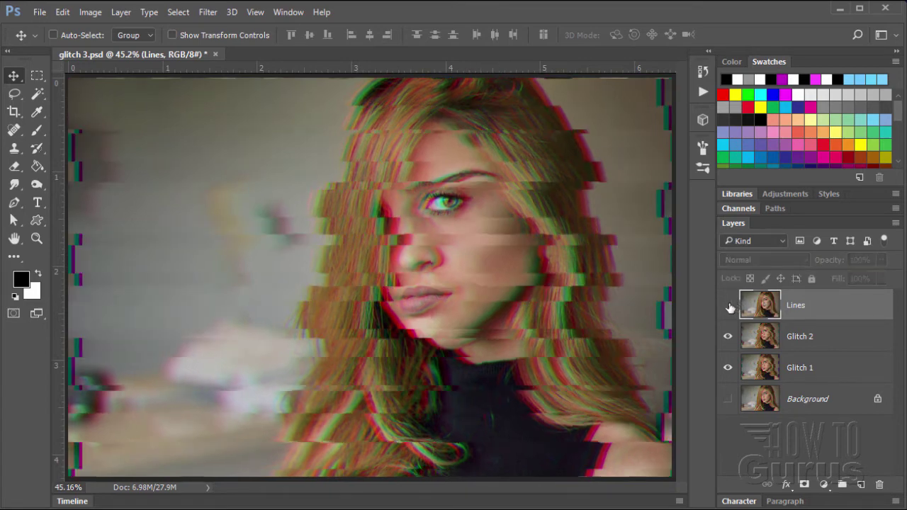
left_click(728, 306)
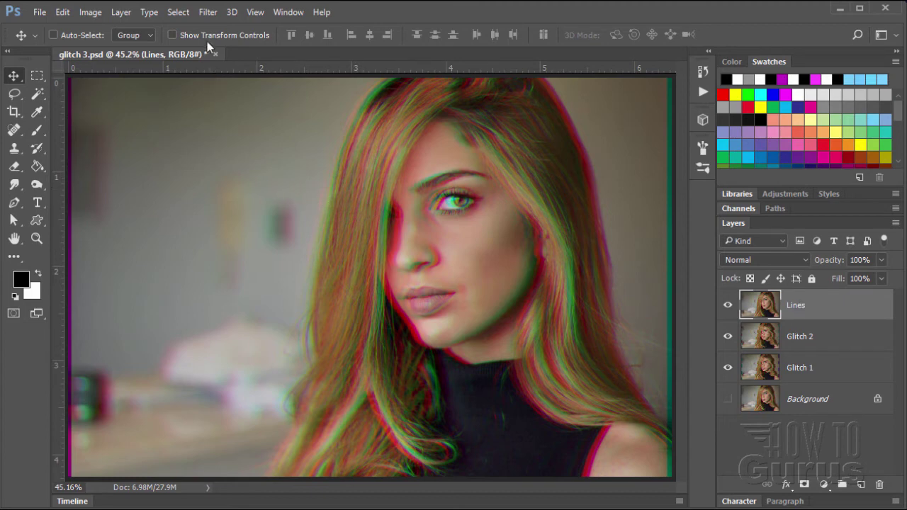
Step: In the Filter Gallery, choose Sketch > Halftone Pattern with the Line pattern type
left_click(205, 15)
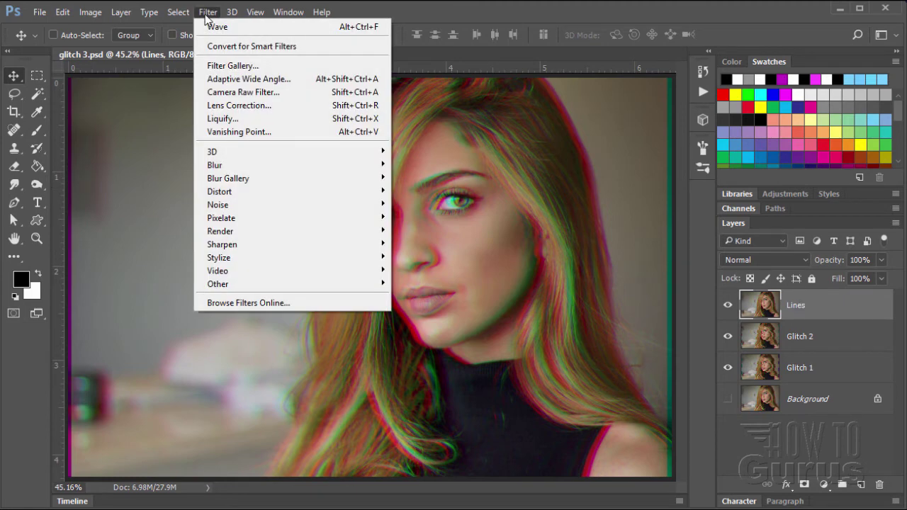
left_click(216, 63)
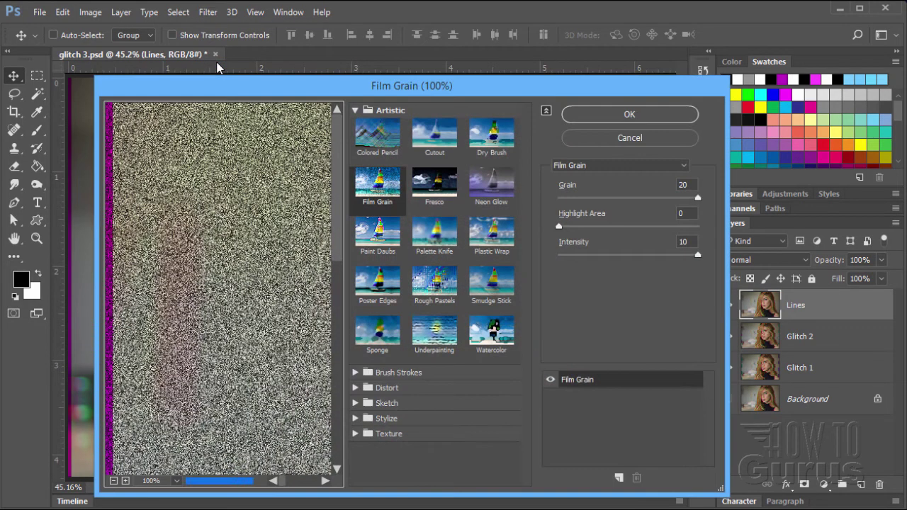
left_click(356, 111)
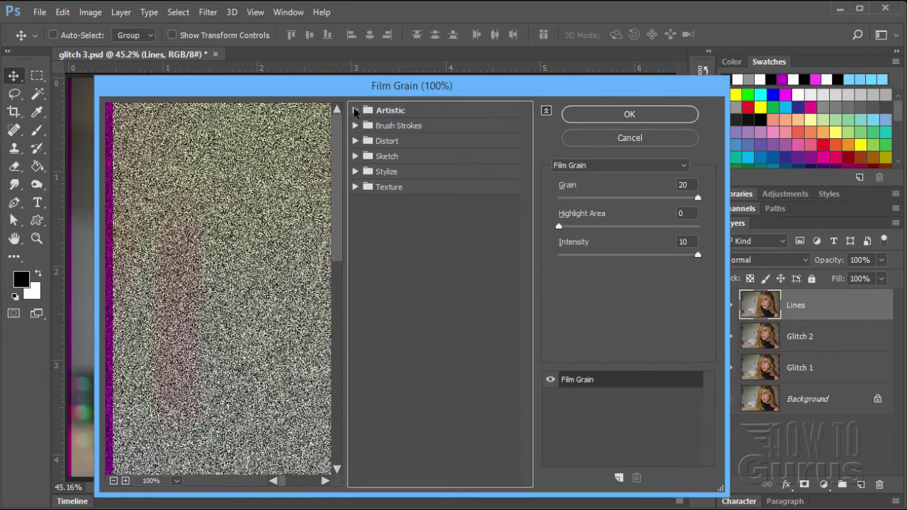
left_click(355, 156)
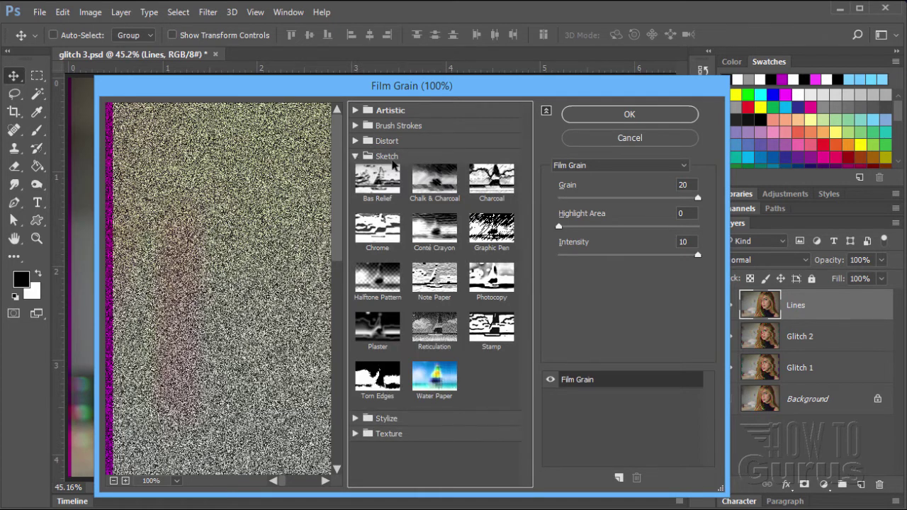
left_click(385, 286)
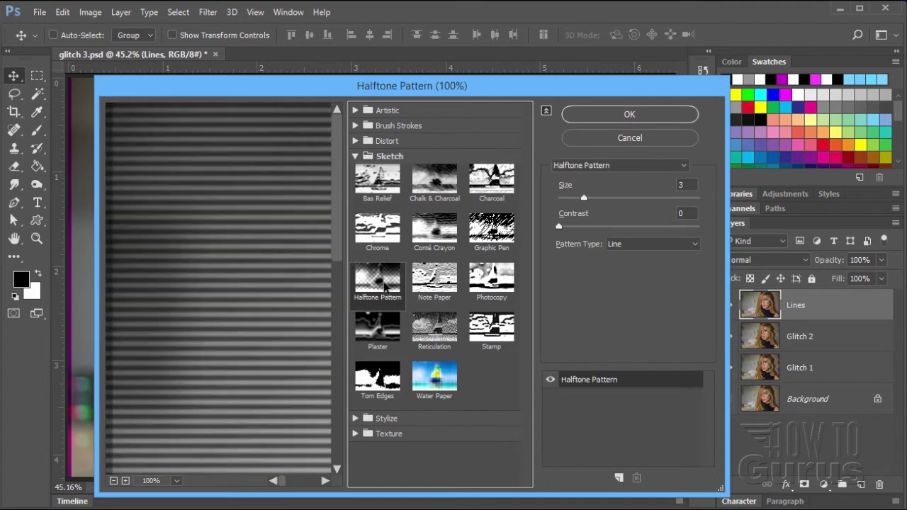
left_click(672, 241)
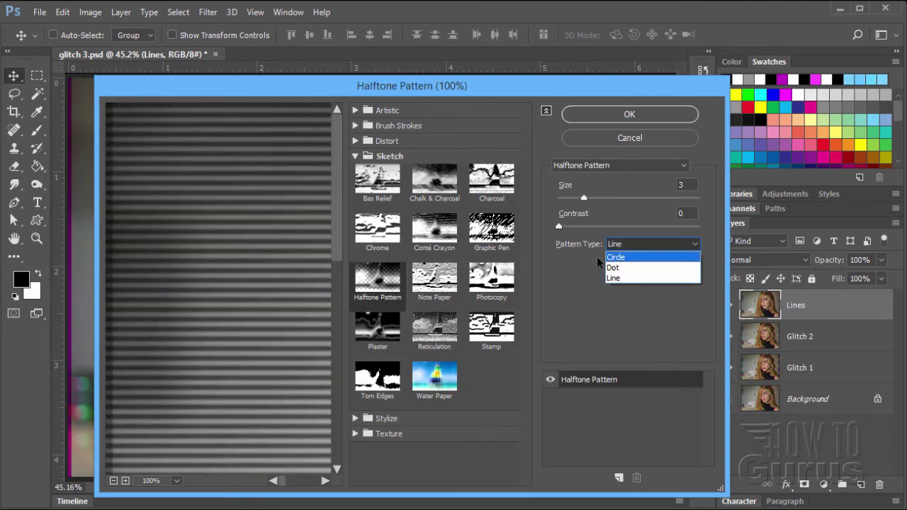
left_click(616, 253)
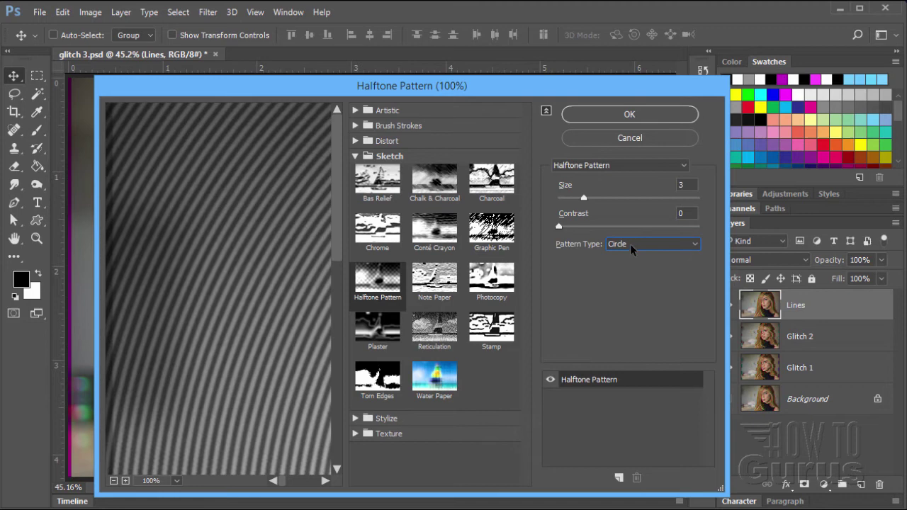
left_click(630, 244)
left_click(616, 267)
left_click(630, 246)
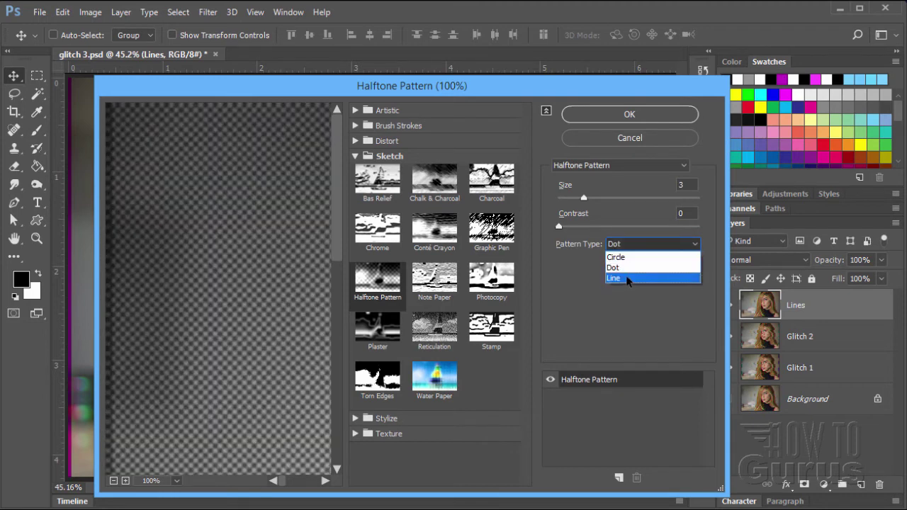
left_click(625, 277)
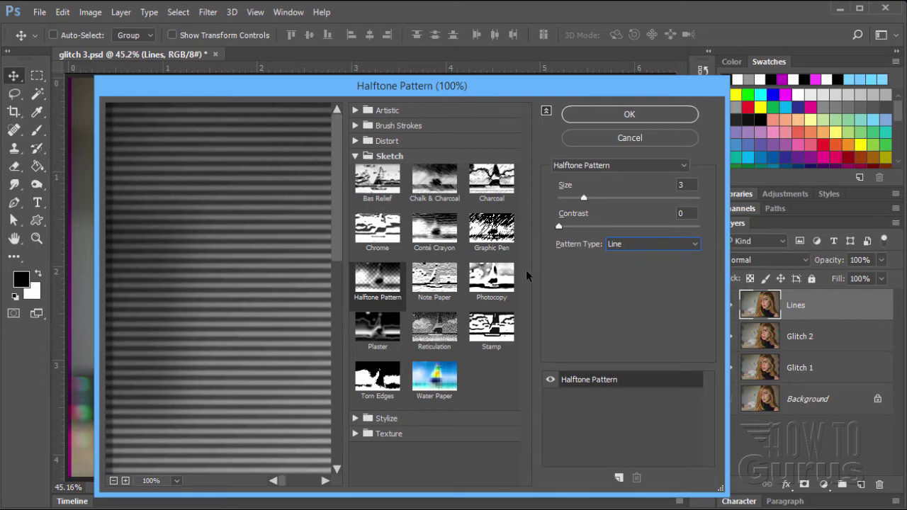
Step: Set the halftone Size to 3 and Contrast to 0, and apply the filter to Lines
left_click(113, 481)
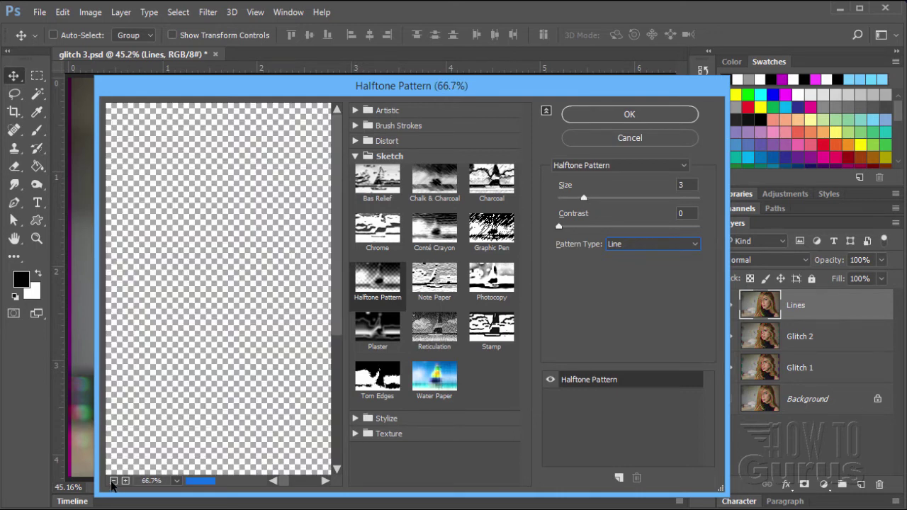
left_click(113, 481)
left_click(113, 481)
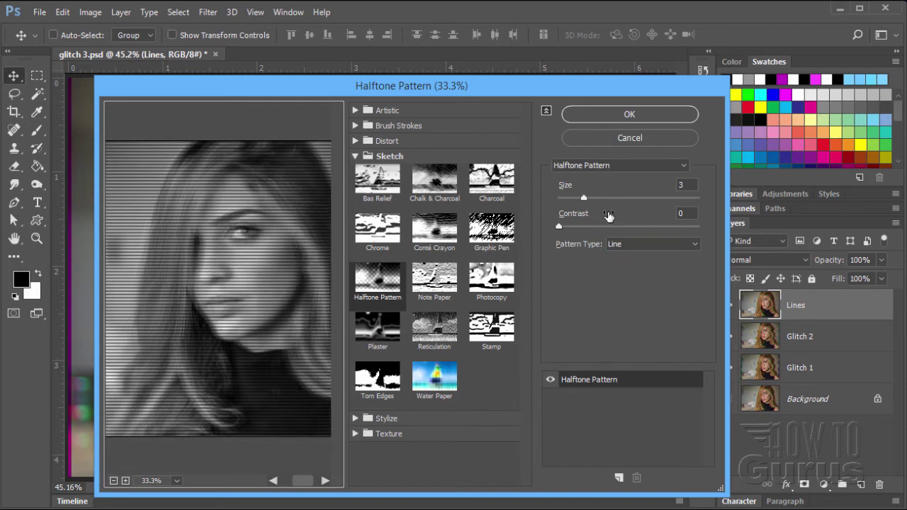
mouse_move(584, 198)
left_mouse_down()
mouse_move(654, 197)
mouse_move(568, 200)
mouse_move(584, 198)
left_mouse_up()
left_click_drag(559, 228, 530, 232)
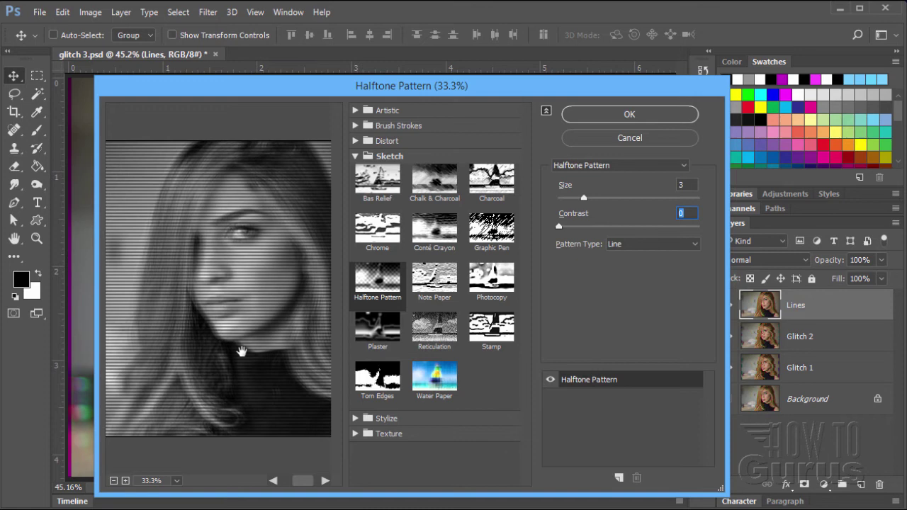
left_click(622, 113)
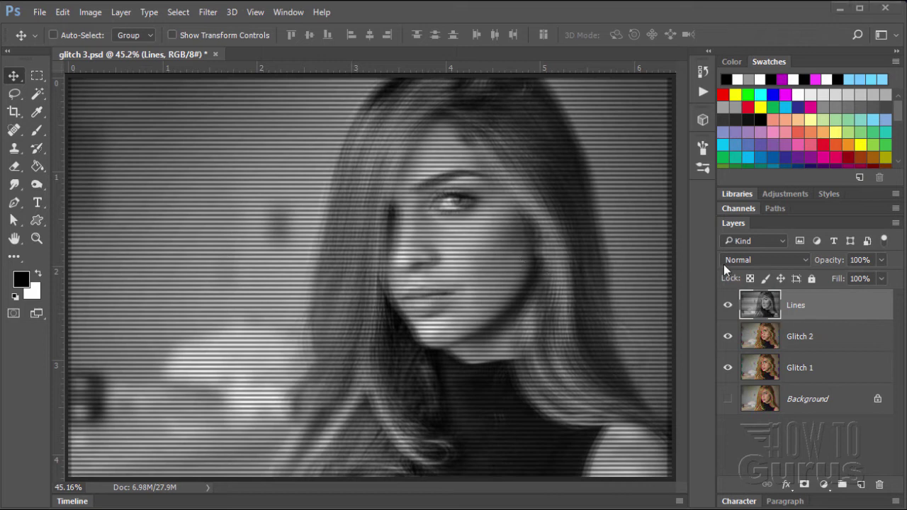
Step: Set the Lines layer to Soft Light blending and hide the Background layer
left_click(755, 260)
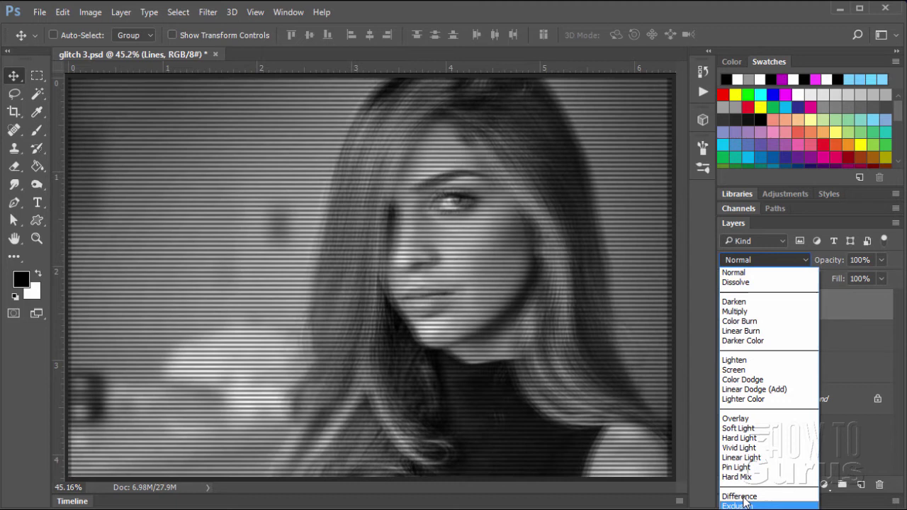
left_click(747, 426)
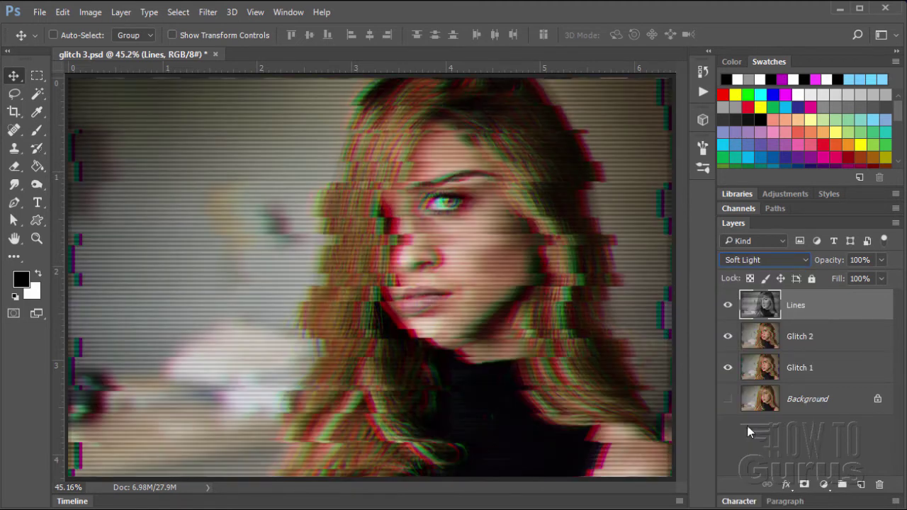
left_click(728, 399)
Step: Compare other blend modes on Lines, then settle back on Soft Light
left_click(758, 260)
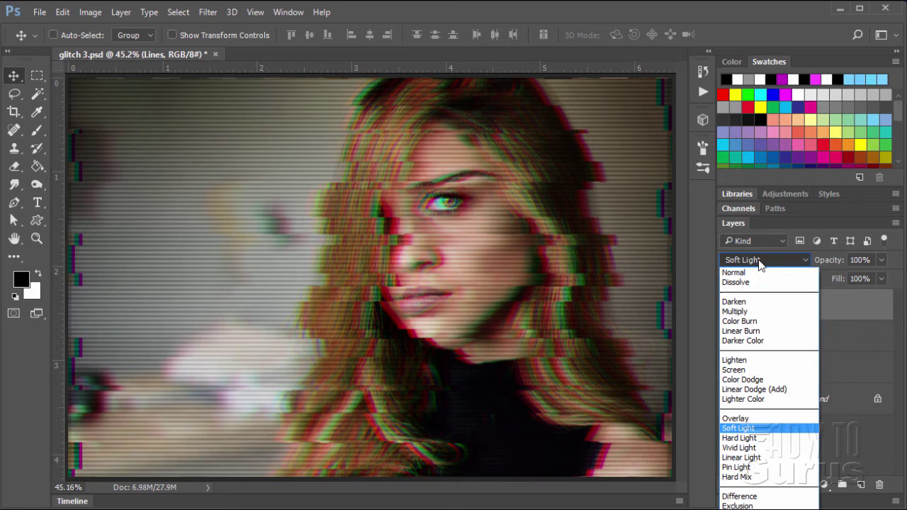
left_click(742, 272)
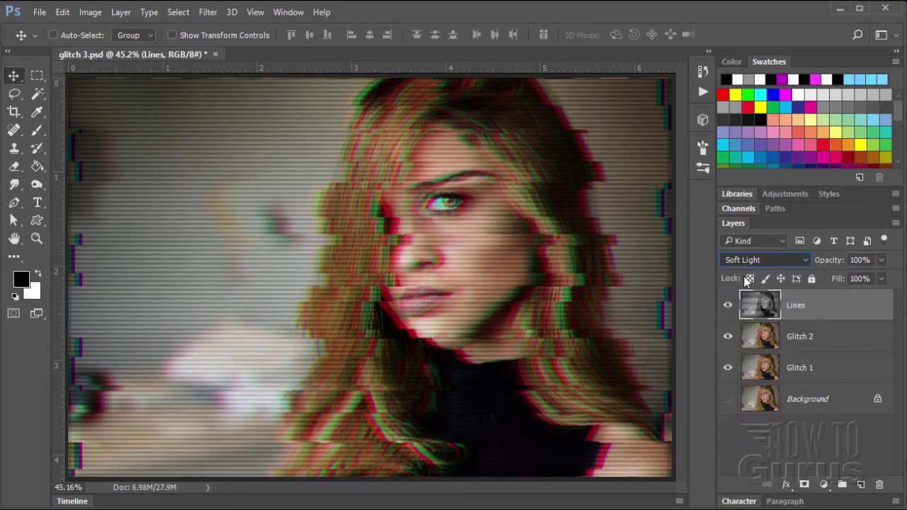
left_click(745, 260)
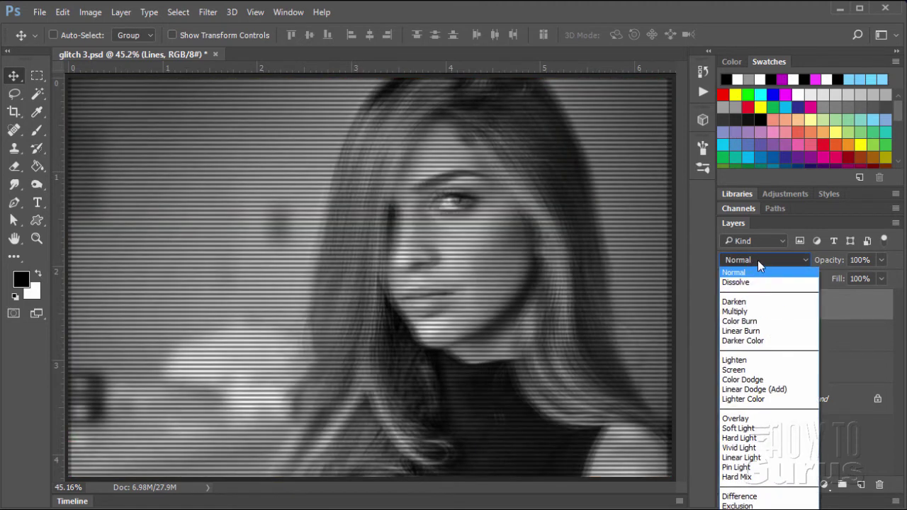
left_click(757, 260)
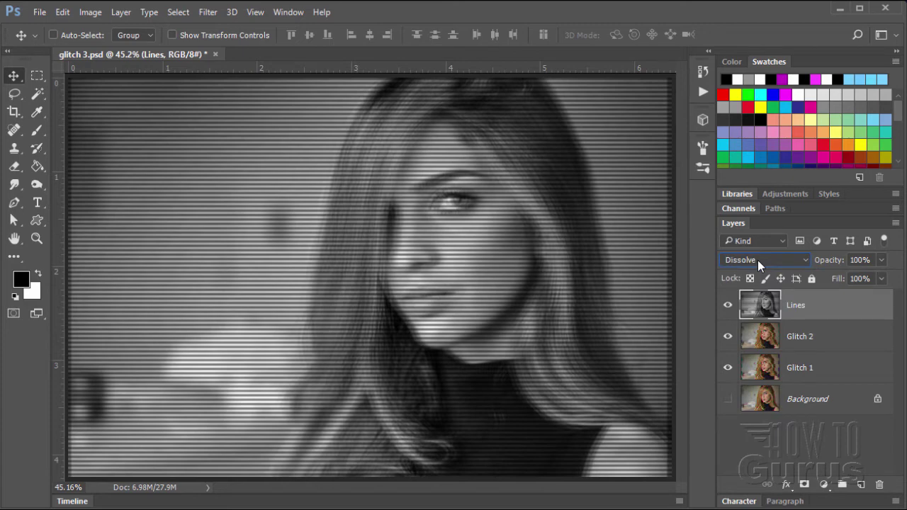
scroll(758, 260, "down", 1)
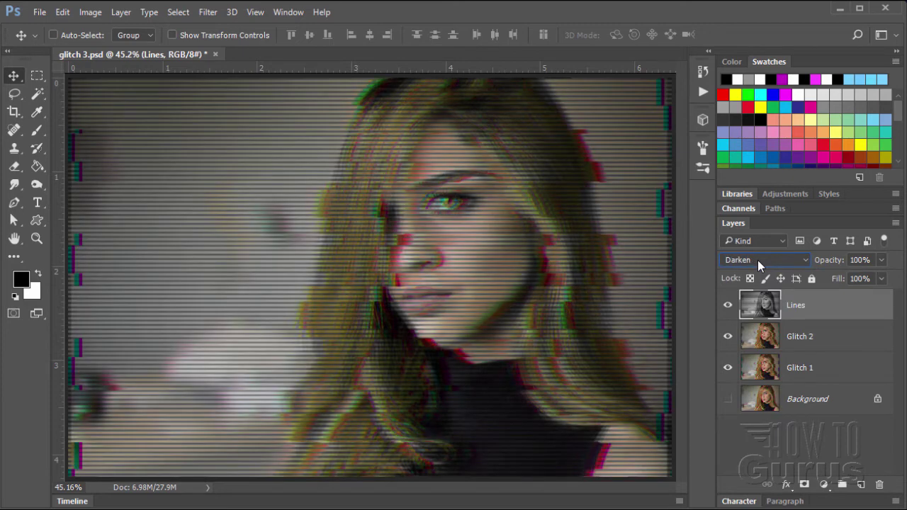
scroll(758, 260, "down", 1)
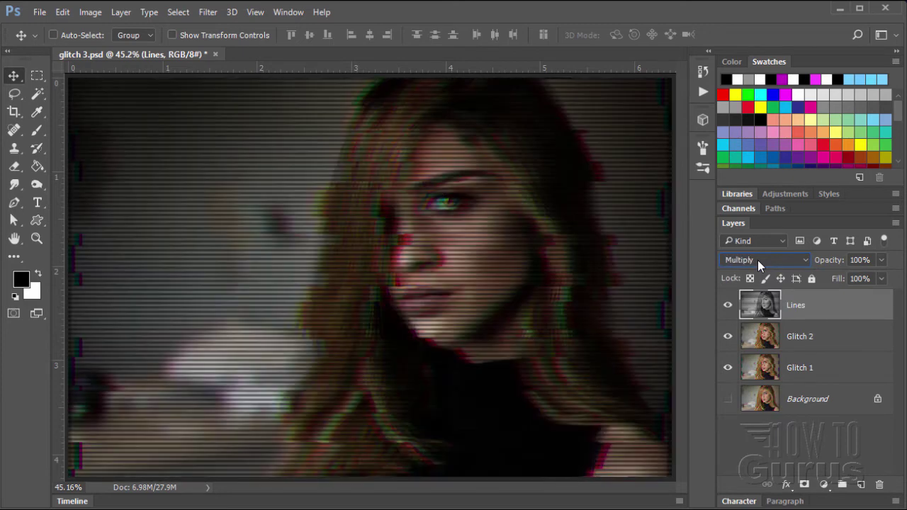
scroll(757, 260, "down", 1)
scroll(758, 260, "down", 3)
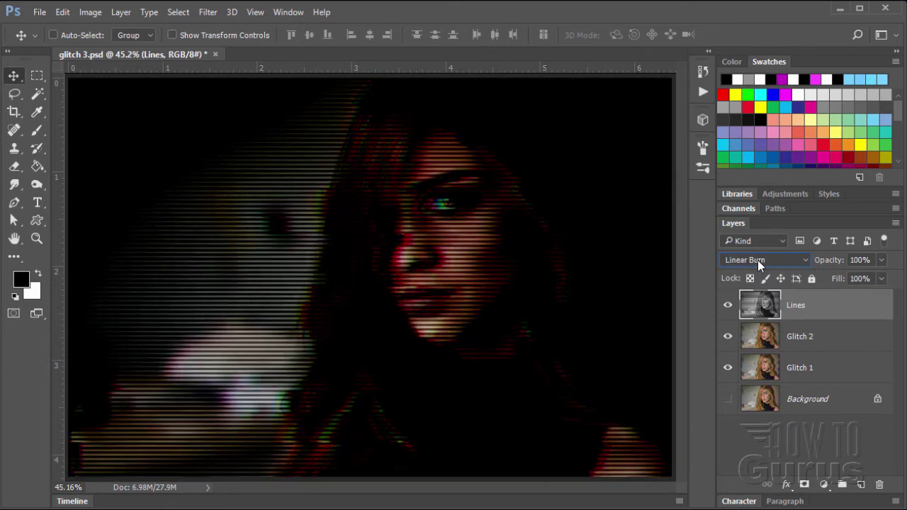
scroll(757, 260, "down", 2)
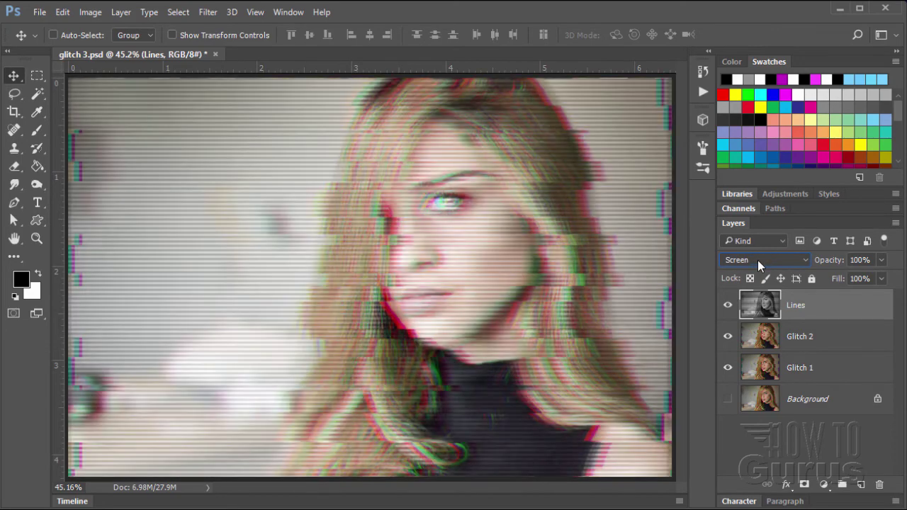
scroll(757, 260, "down", 1)
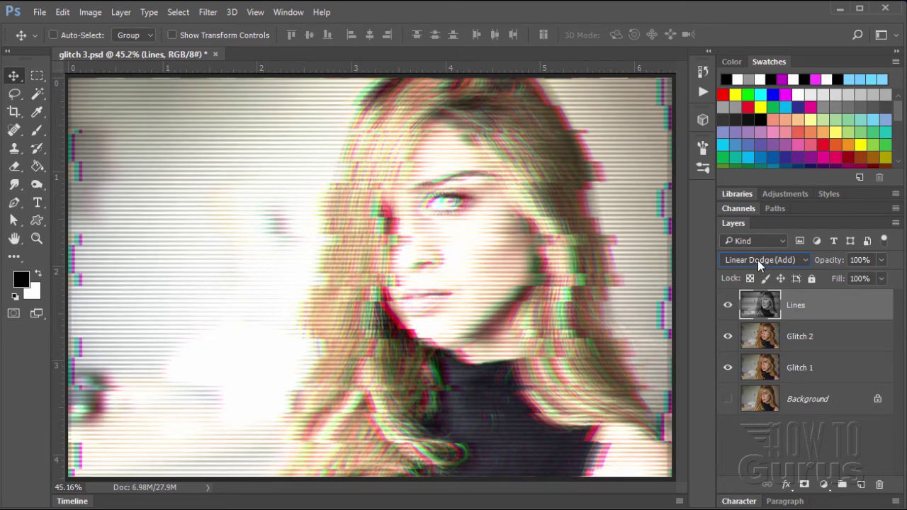
scroll(758, 260, "down", 2)
scroll(758, 260, "down", 1)
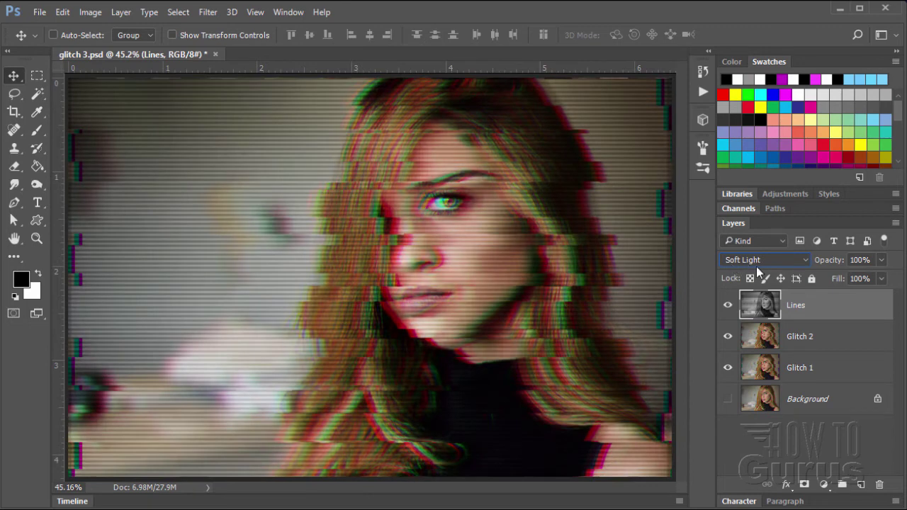
left_click(748, 260)
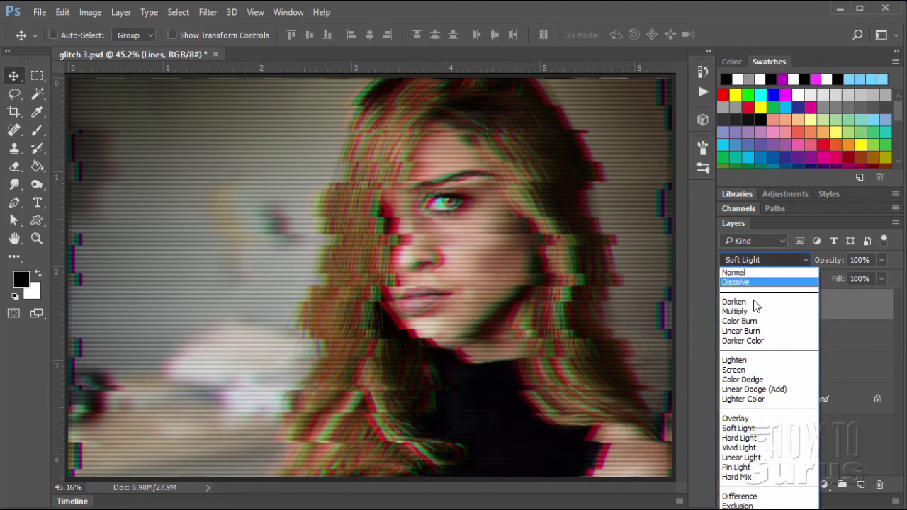
left_click(739, 428)
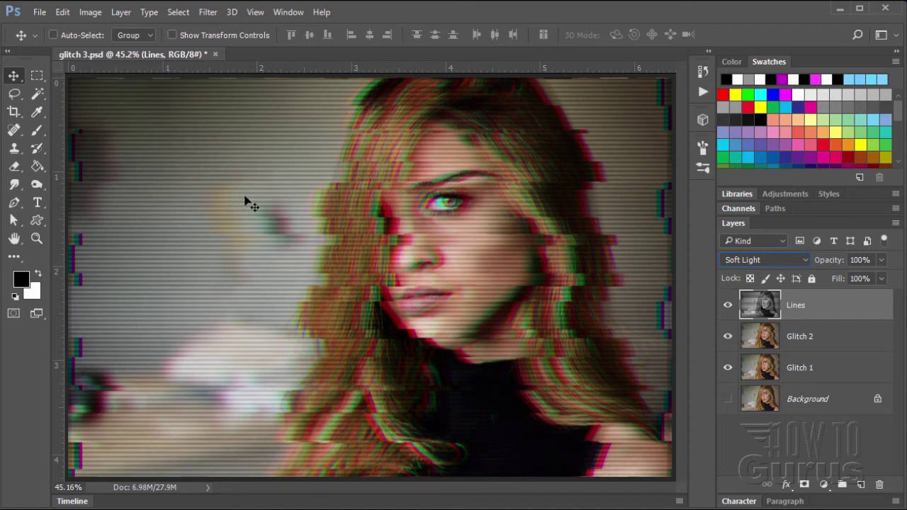
Step: Add a new empty layer above Lines and name it Grain
left_click(861, 485)
double_click(801, 305)
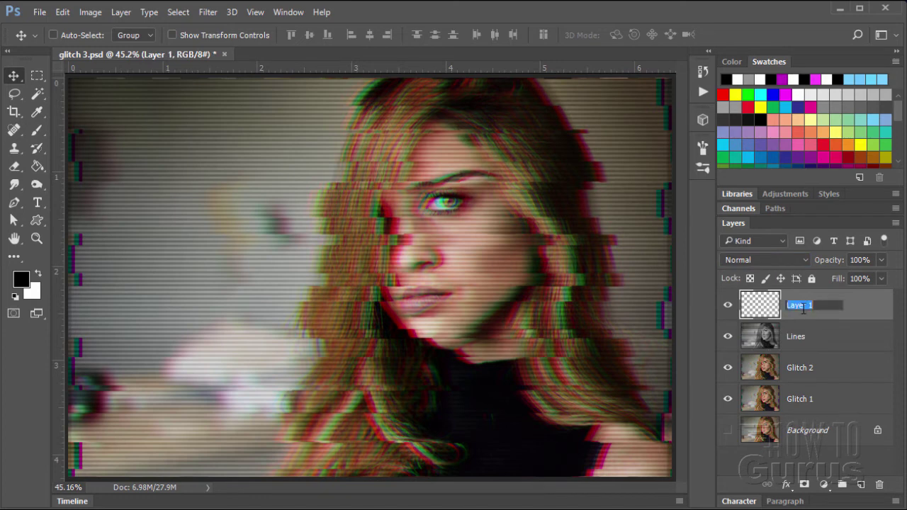
type("Grain")
key("Return")
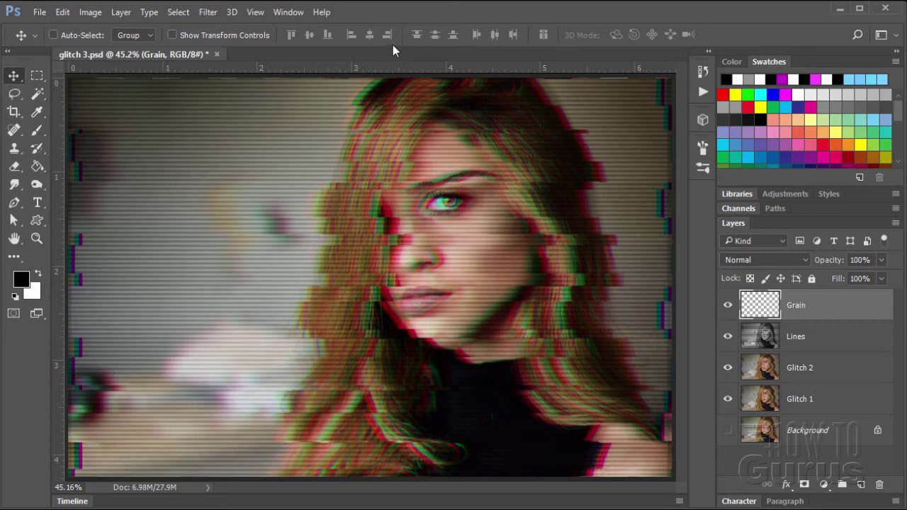
Step: Pick 50% grey from Swatches and fill the whole Grain layer with the Paint Bucket
left_click(289, 13)
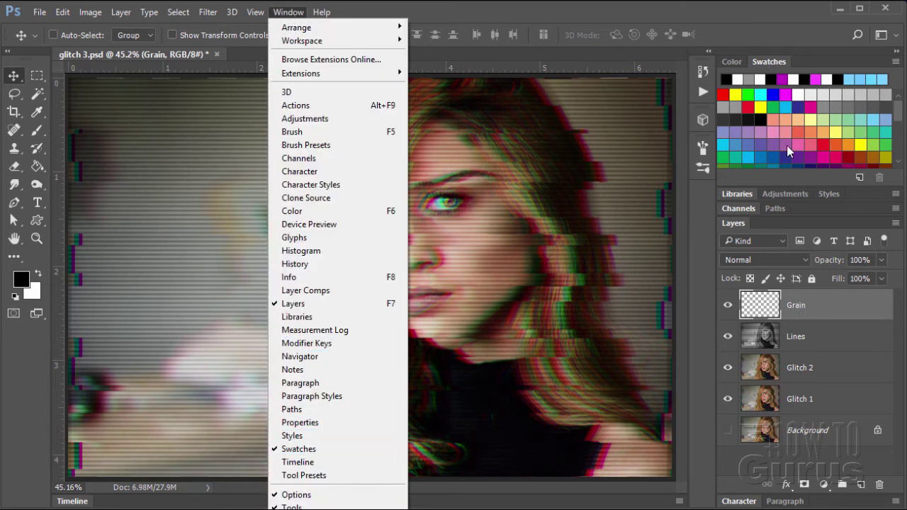
left_click(749, 21)
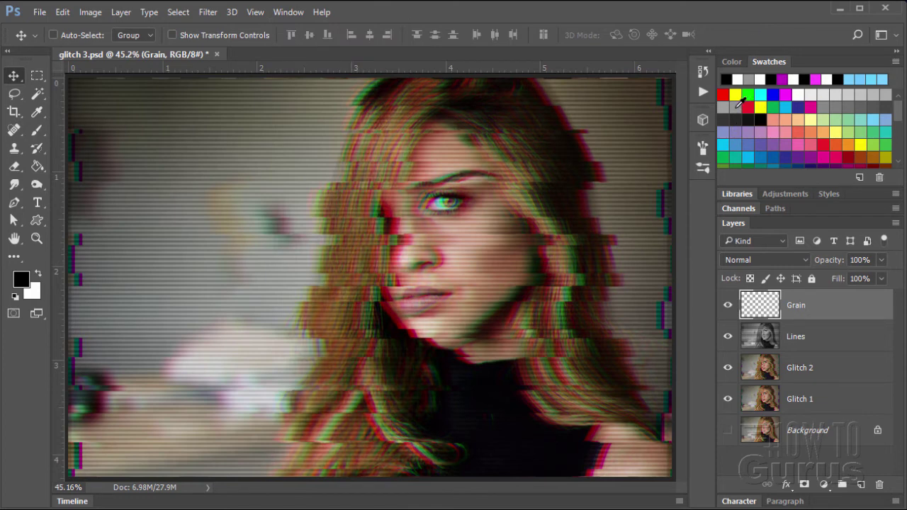
left_click(737, 106)
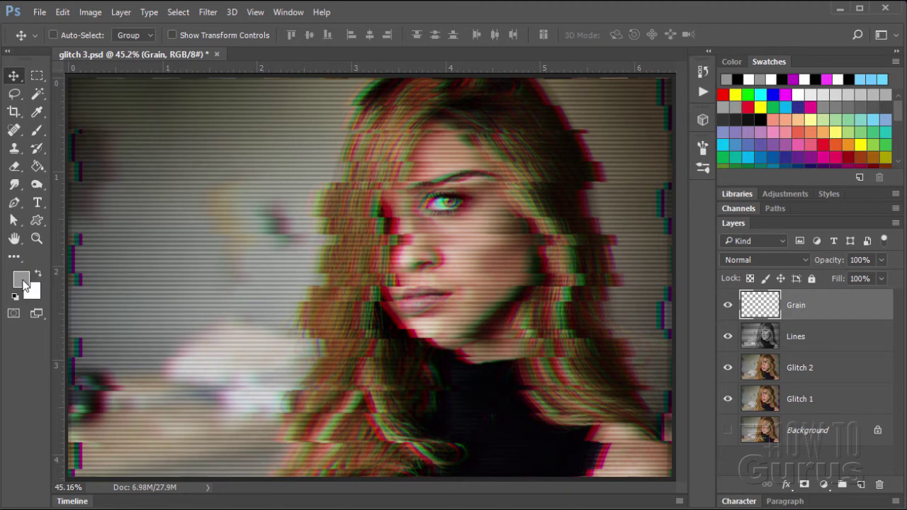
left_click(41, 166)
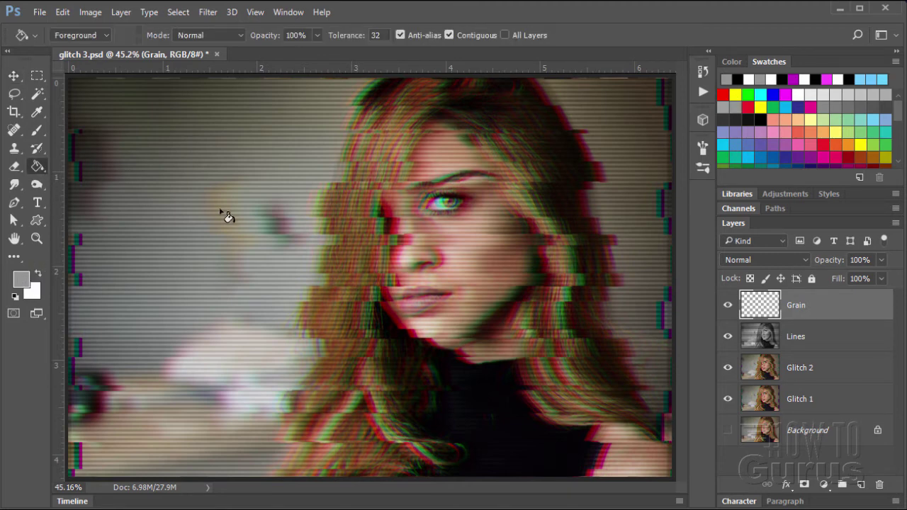
left_click(227, 216)
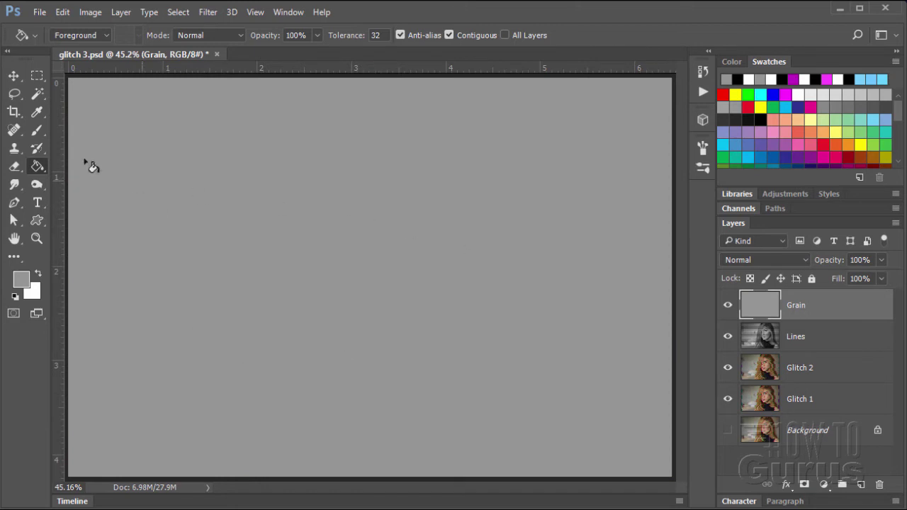
left_click(14, 75)
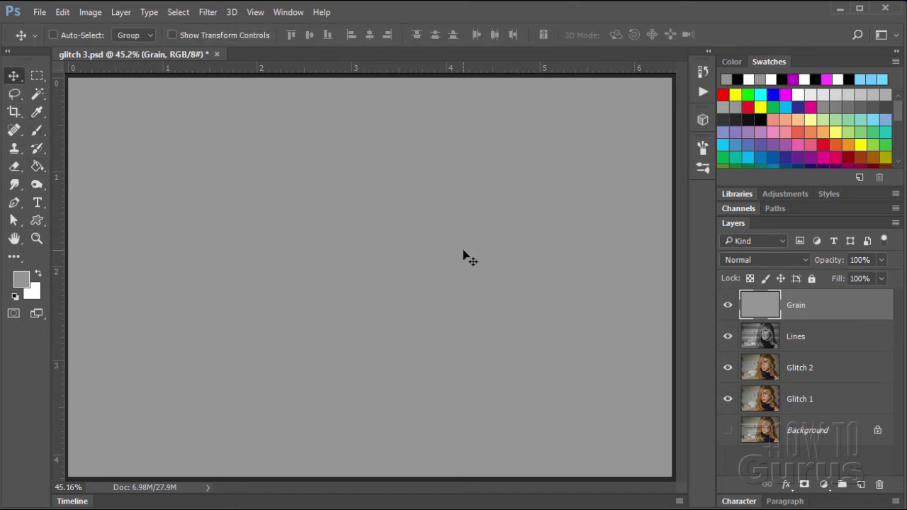
Step: In the Filter Gallery, choose the Artistic > Film Grain filter
left_click(205, 14)
left_click(230, 65)
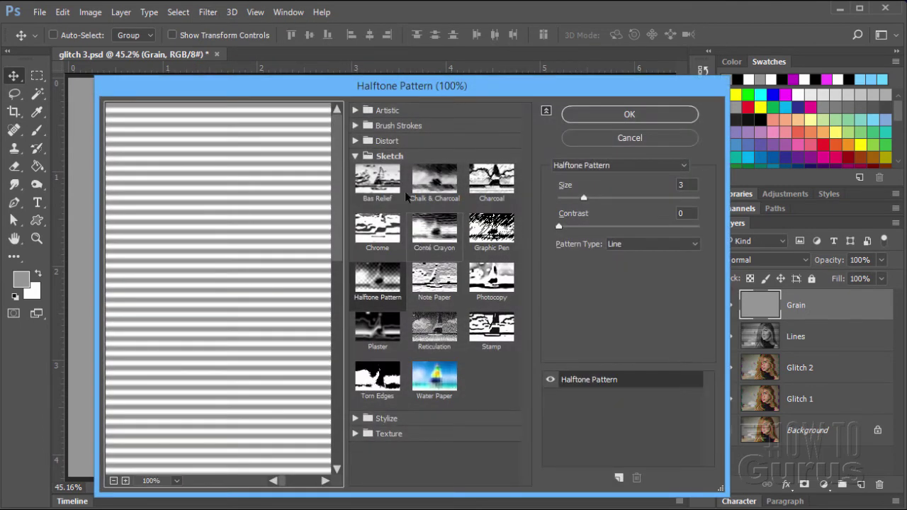
left_click(355, 156)
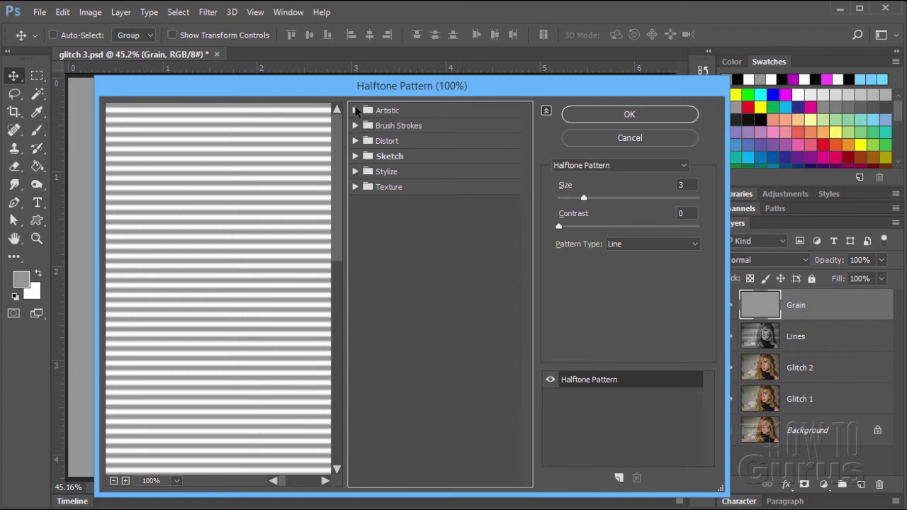
left_click(355, 110)
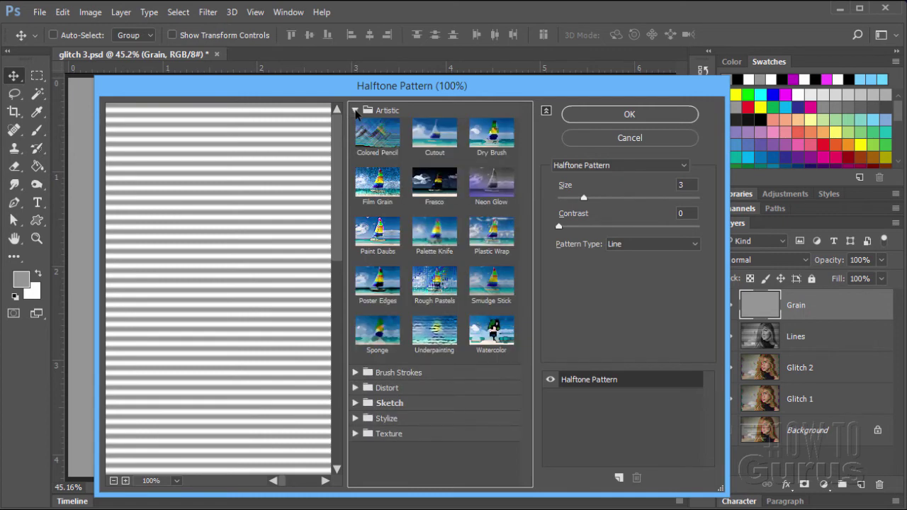
left_click(378, 186)
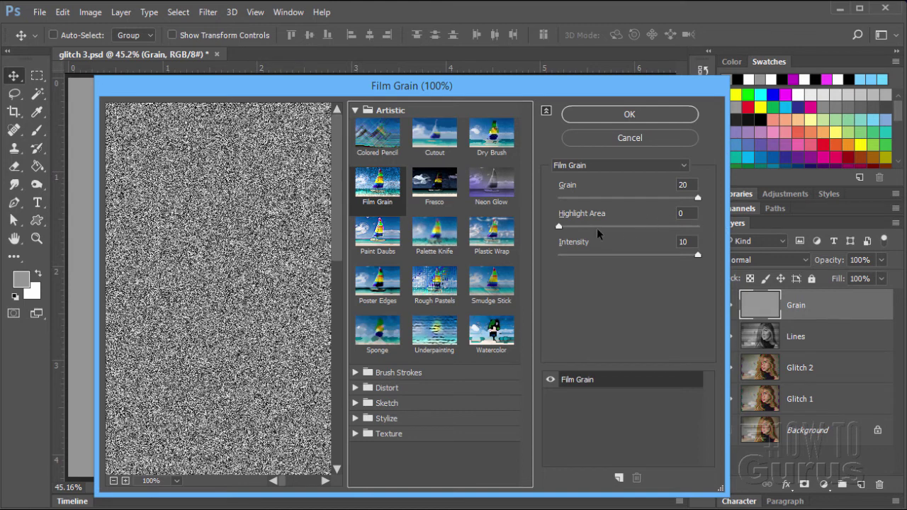
Step: Set Film Grain to Grain 20, Highlight Area 0, Intensity 10 and apply it
left_click_drag(697, 199, 625, 201)
type("20")
key("Tab")
key("Tab")
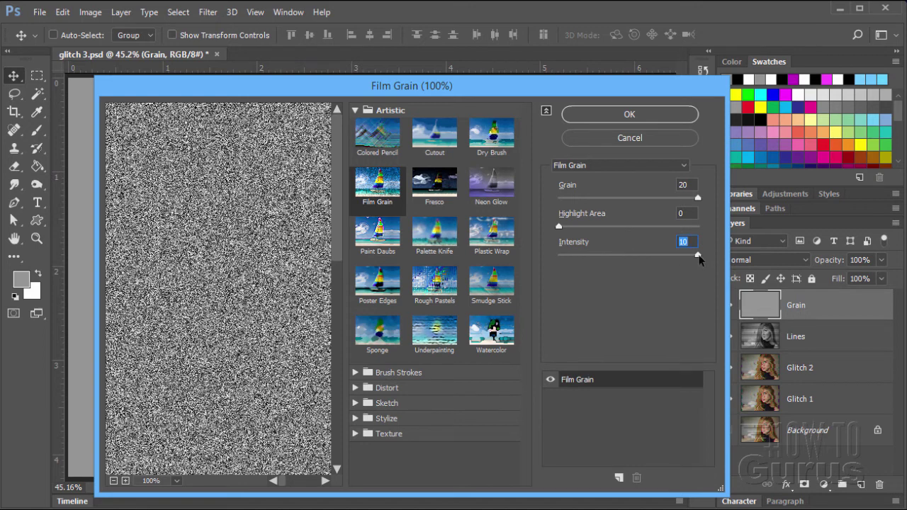
left_click_drag(698, 256, 618, 256)
left_click_drag(621, 259, 710, 258)
left_click(691, 243)
left_click(618, 117)
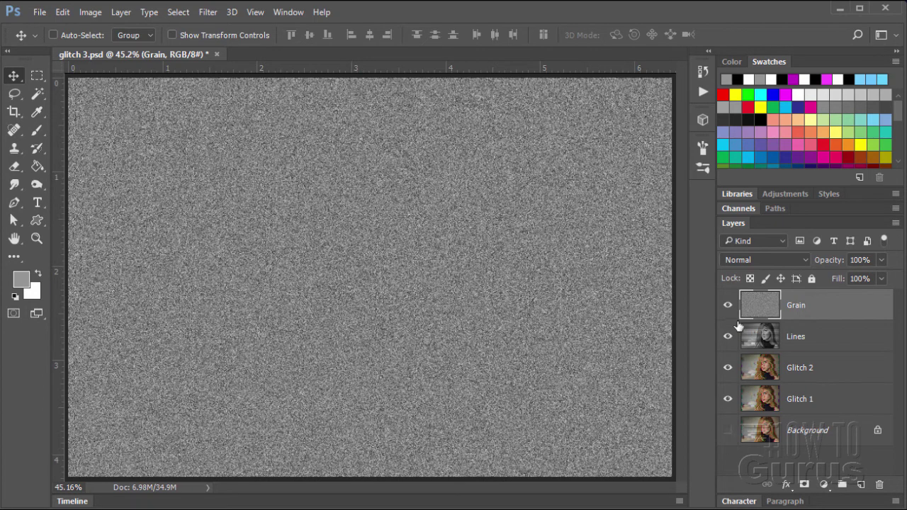
Step: Cycle through blend modes on the Grain layer and set it to Overlay
left_click(768, 260)
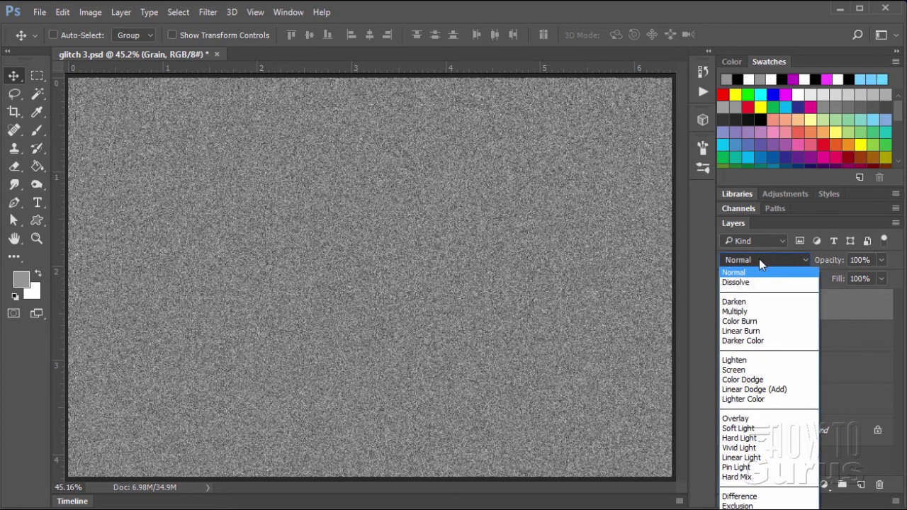
left_click(757, 260)
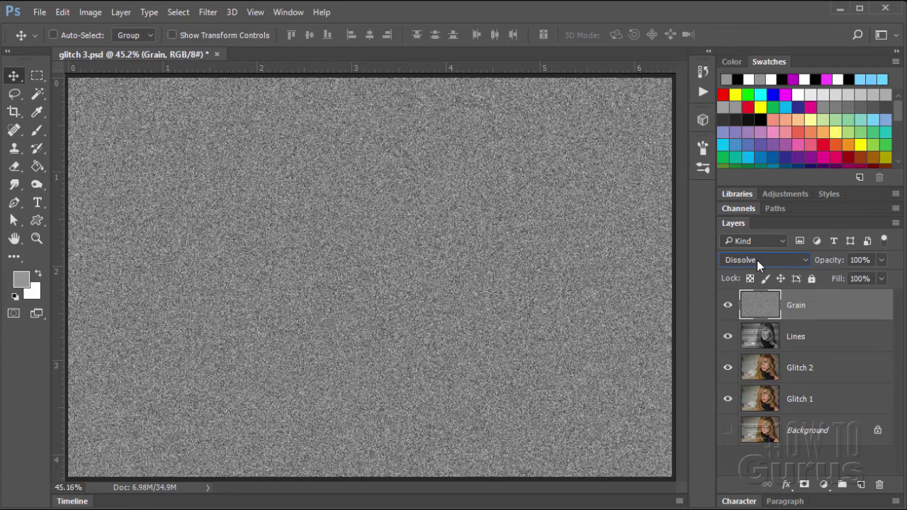
key("Down")
key("Down")
key("Down")
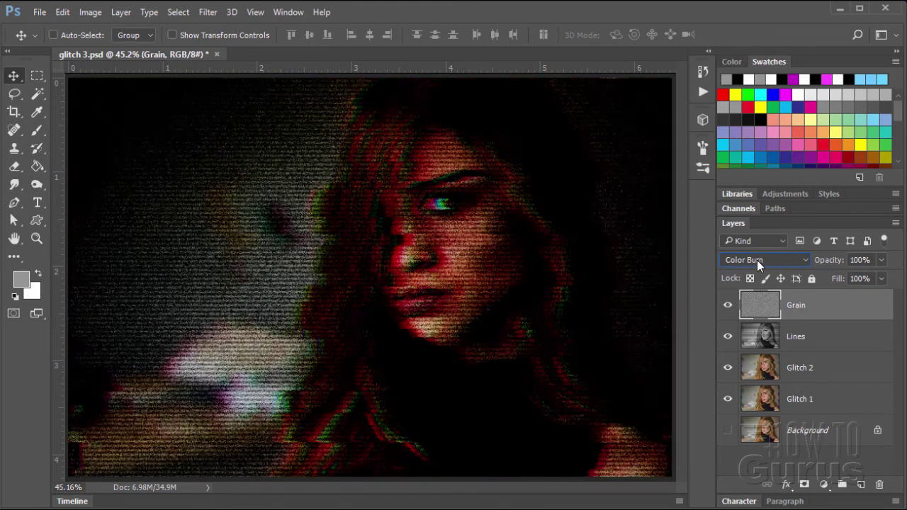
key("Down")
key("Down")
key("Down")
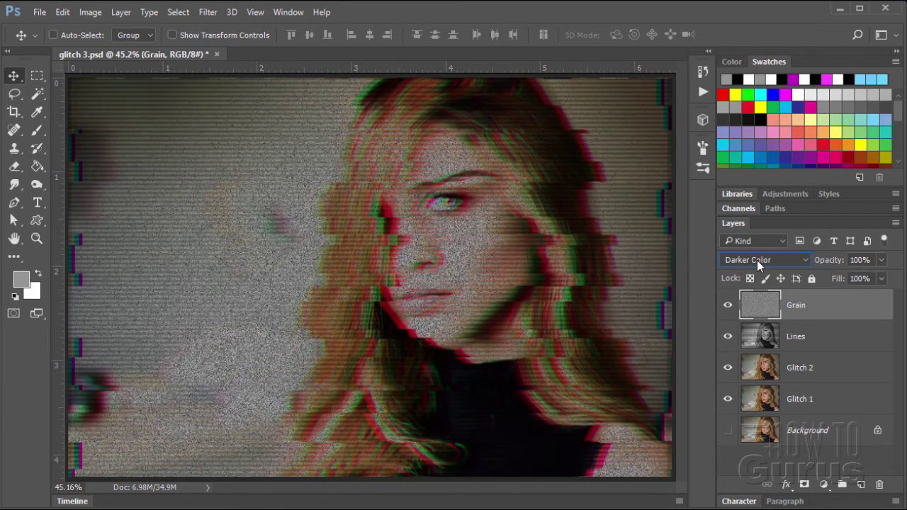
key("Down")
key("Down")
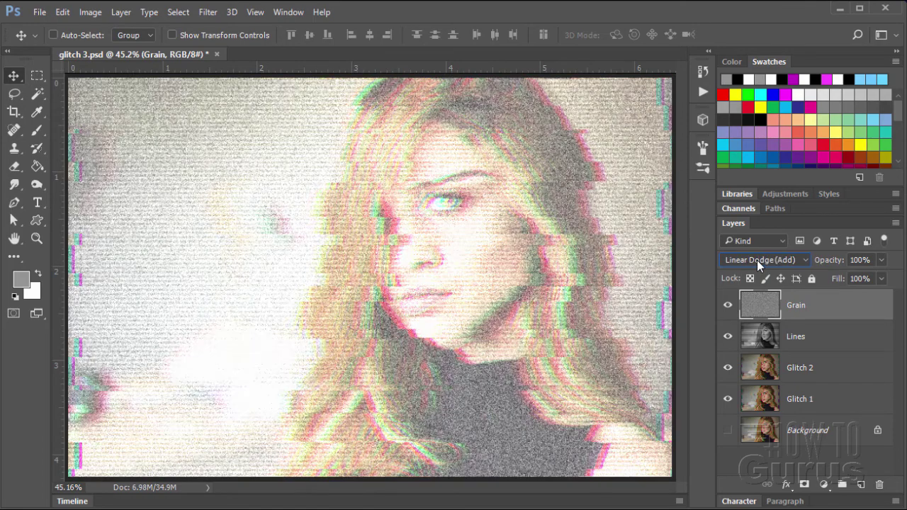
key("Down")
key("Down")
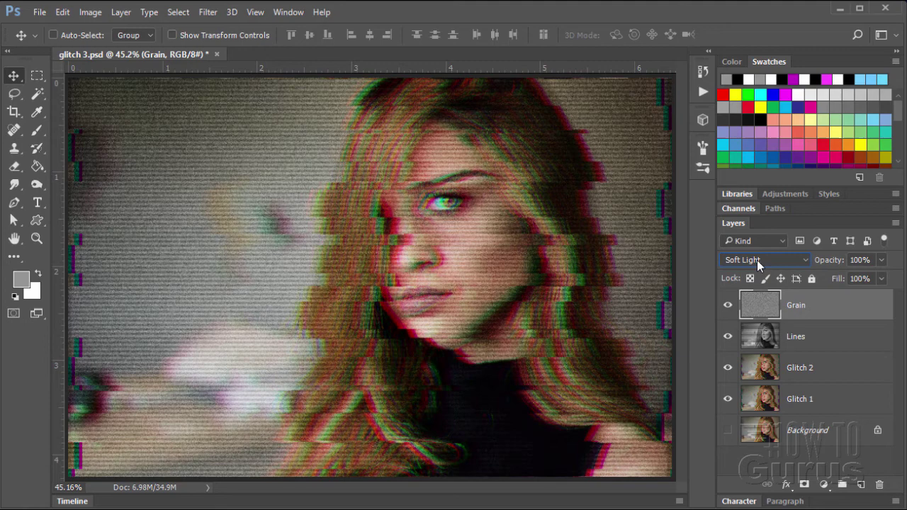
left_click(757, 260)
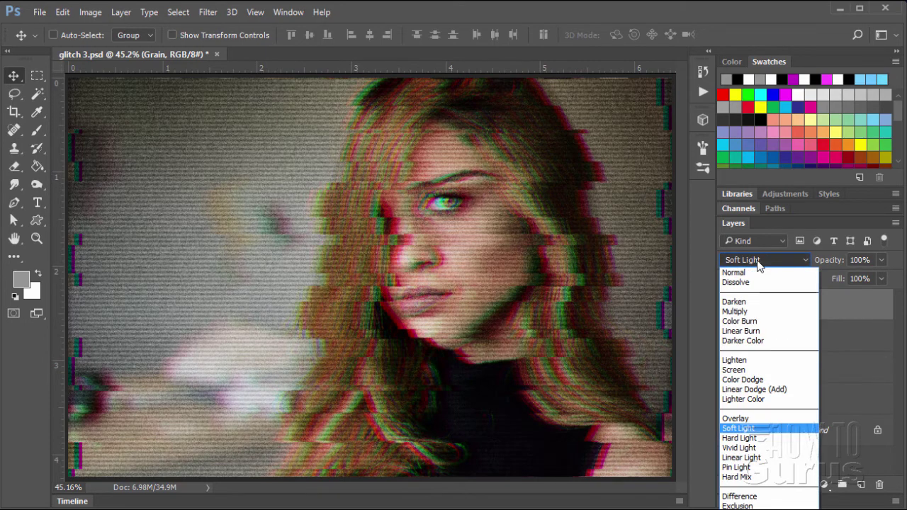
left_click(744, 419)
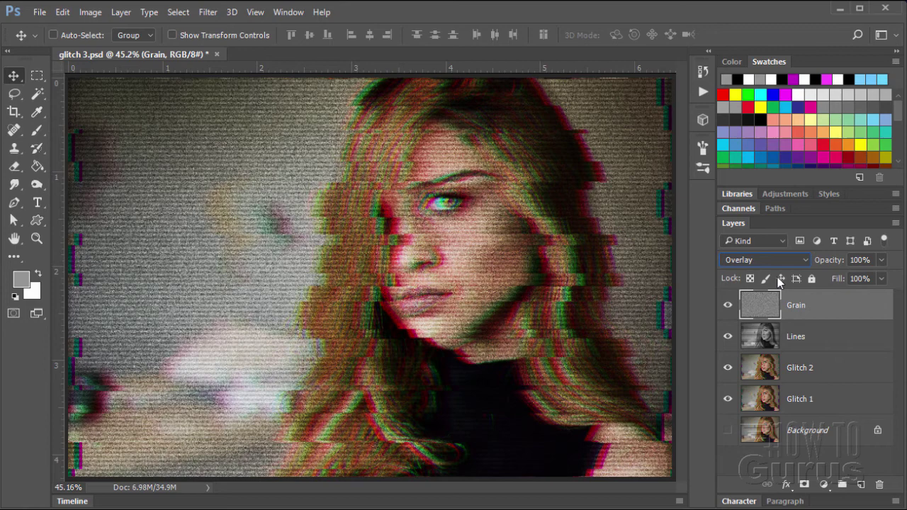
Step: Set the Grain layer's opacity to 35%
left_click(882, 260)
left_click_drag(880, 277, 878, 278)
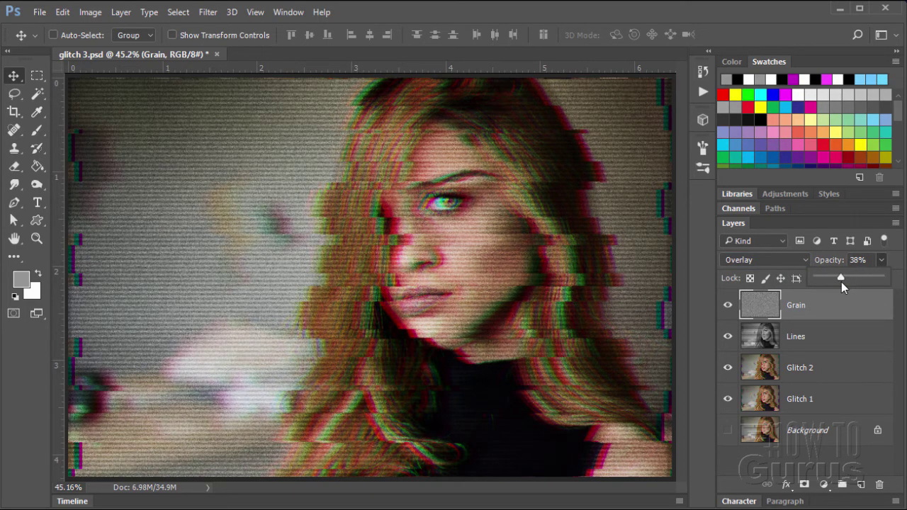
left_click(870, 261)
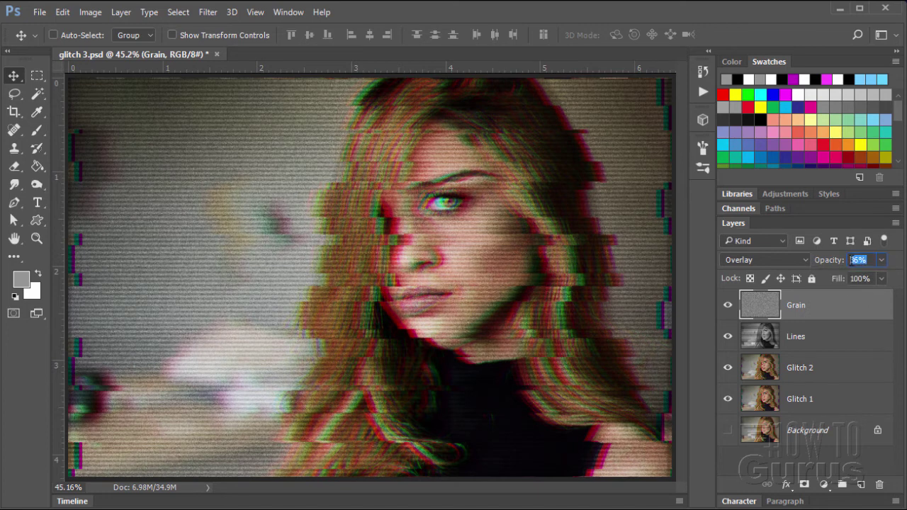
type("15")
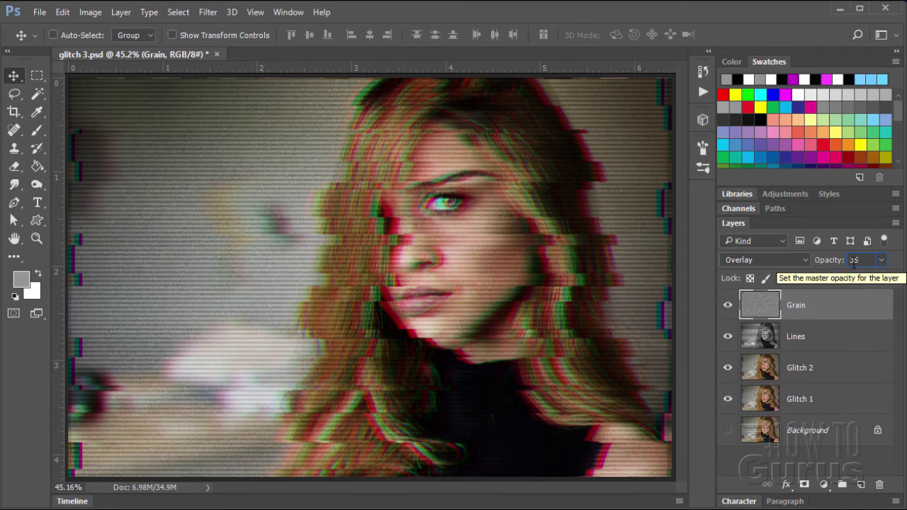
left_click(881, 260)
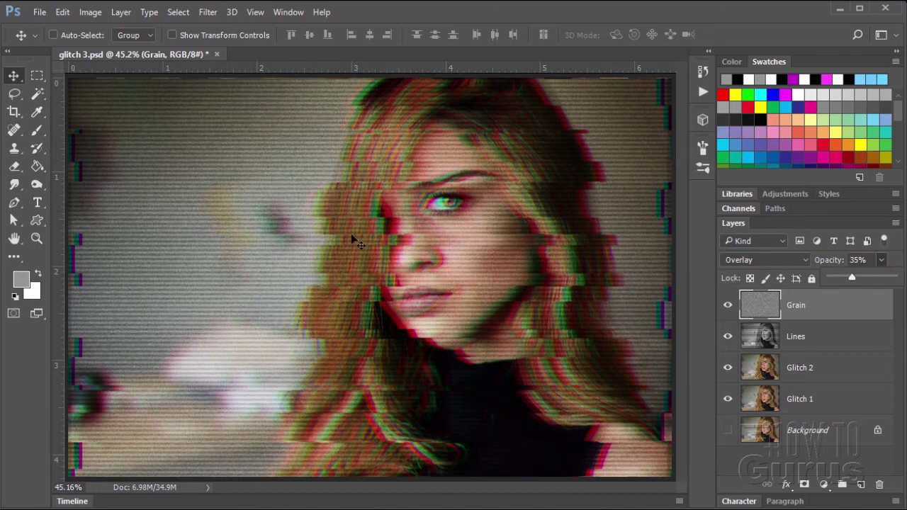
Step: Select the Lines layer and set its opacity to 50%
left_click(843, 335)
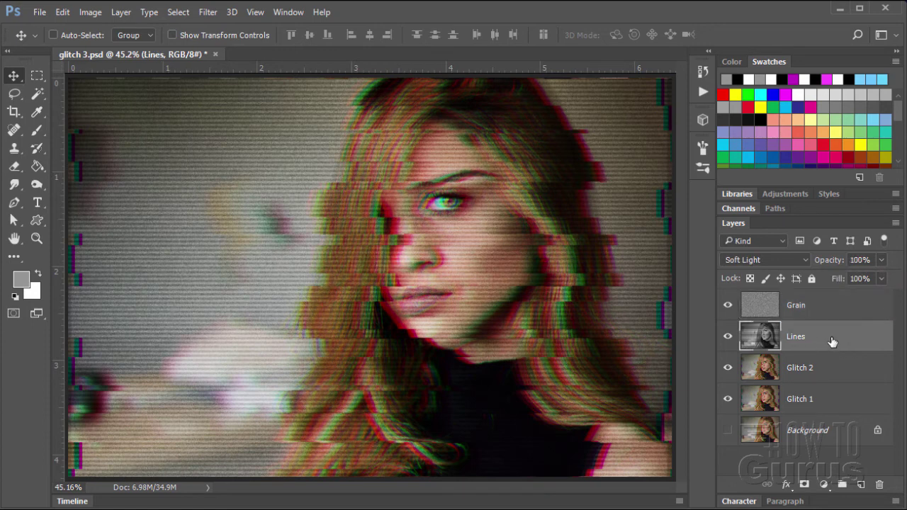
left_click(880, 279)
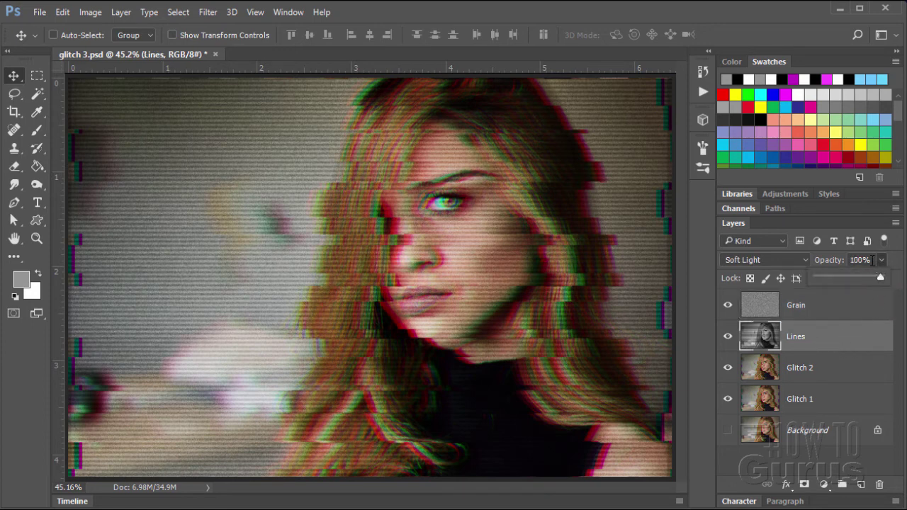
left_click(872, 260)
type("50")
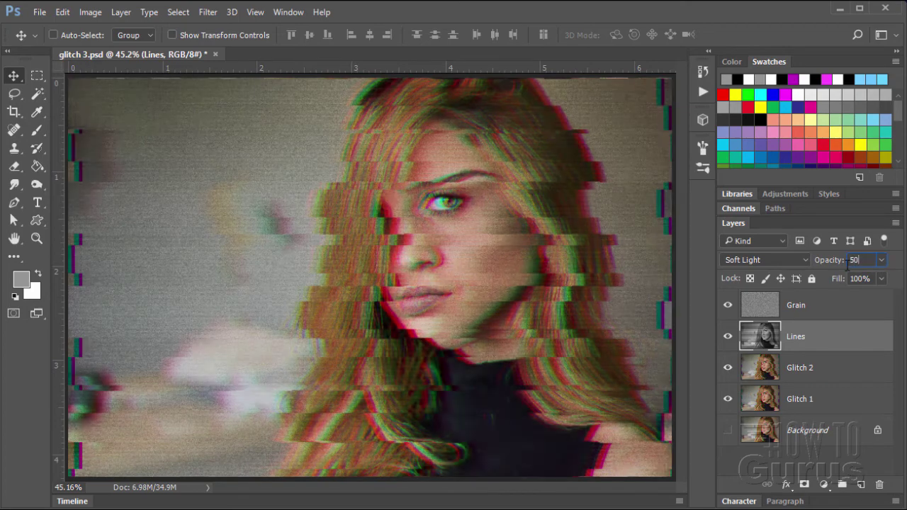
key("Return")
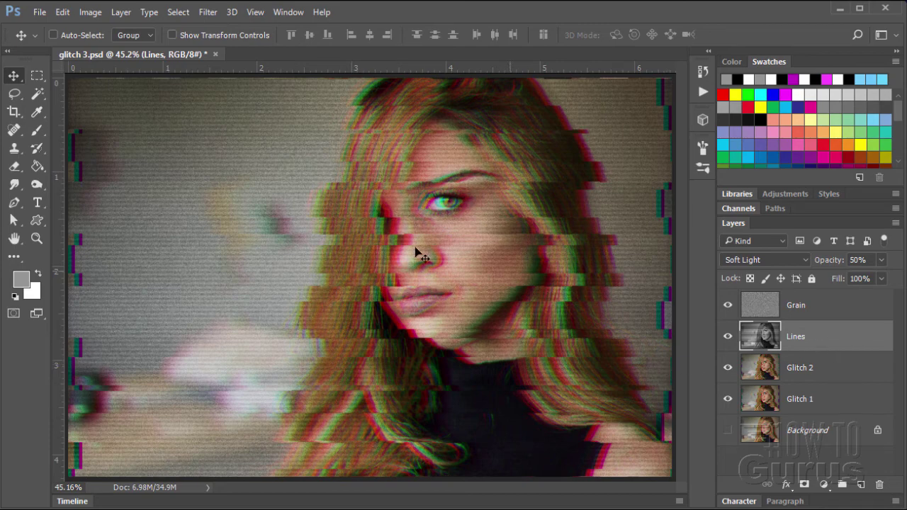
Step: Apply Lens Correction to Lines with a Custom Vignette Amount of -100
left_click(210, 13)
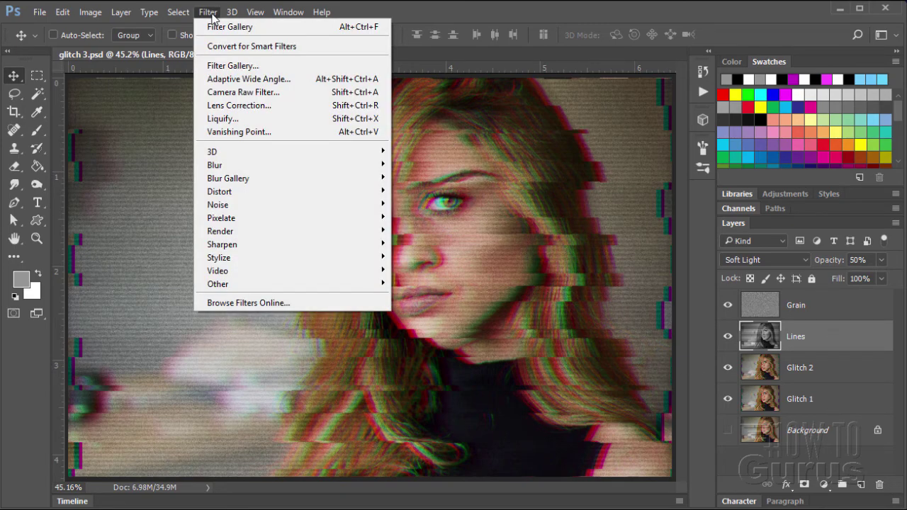
left_click(225, 106)
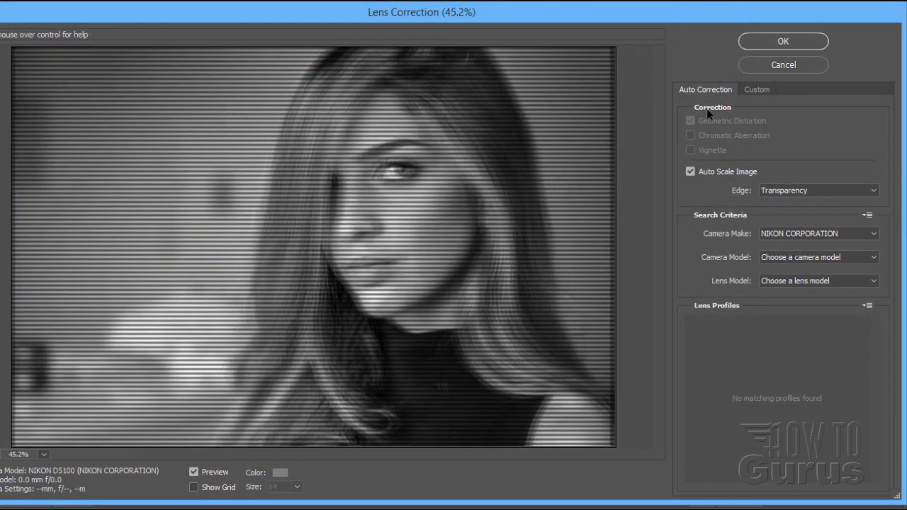
left_click(755, 89)
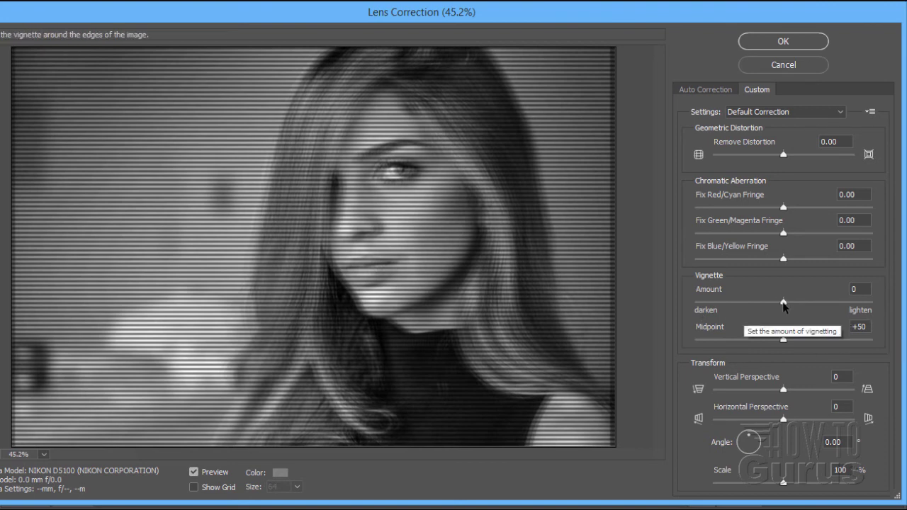
left_click_drag(784, 305, 687, 306)
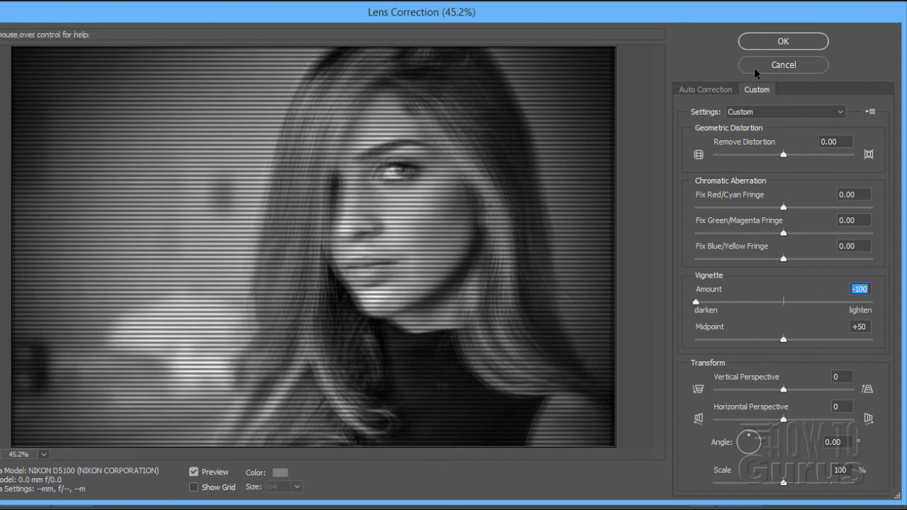
left_click(758, 40)
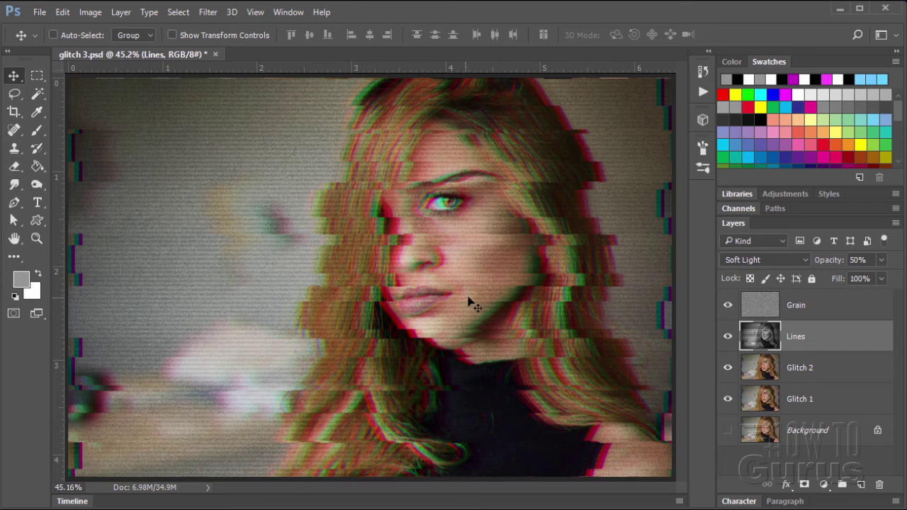
Step: Select Glitch 2 and toggle its visibility to compare the image with and without it
left_click(801, 368)
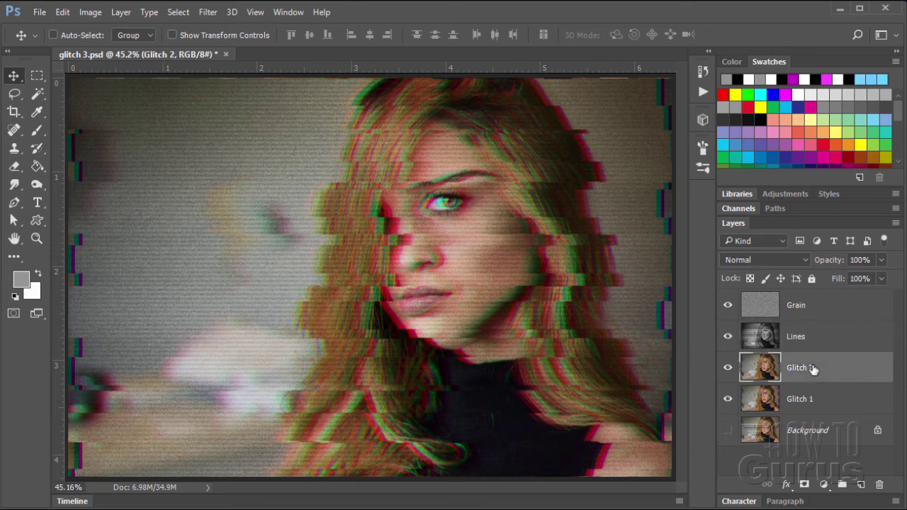
left_click(729, 370)
left_click(729, 369)
left_click(729, 369)
left_click(729, 369)
left_click(729, 369)
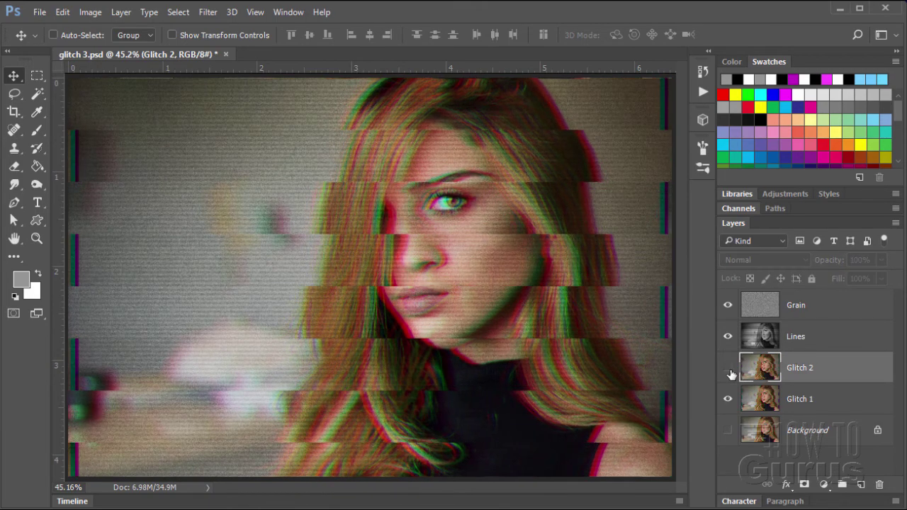
left_click(729, 370)
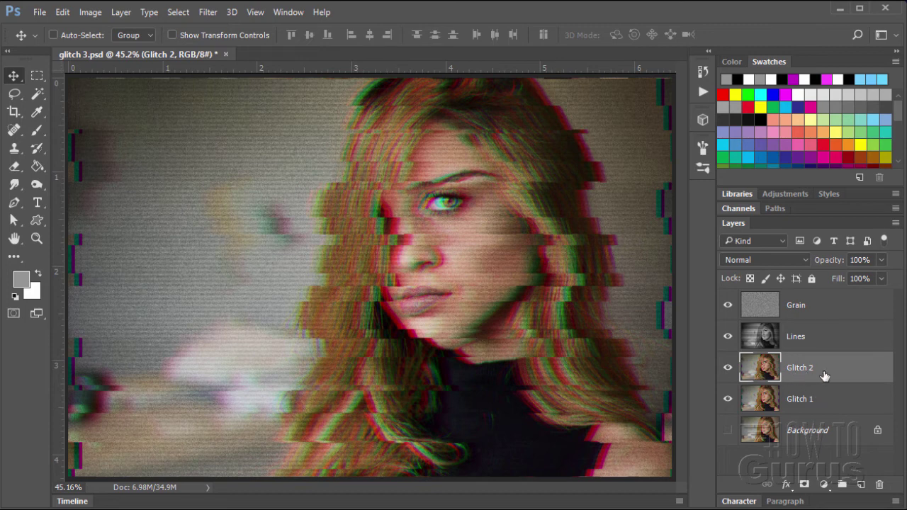
Step: Set Glitch 2 to Soft Light blending at 100% opacity
left_click(778, 262)
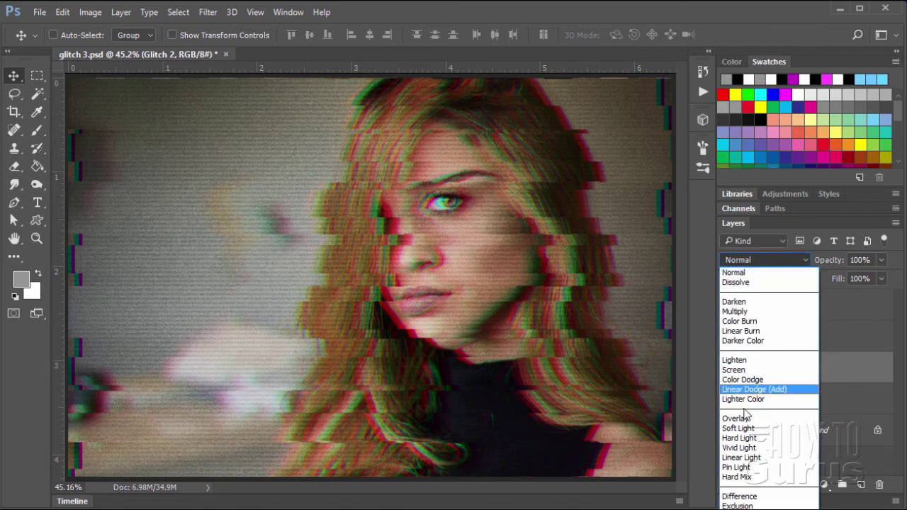
left_click(747, 434)
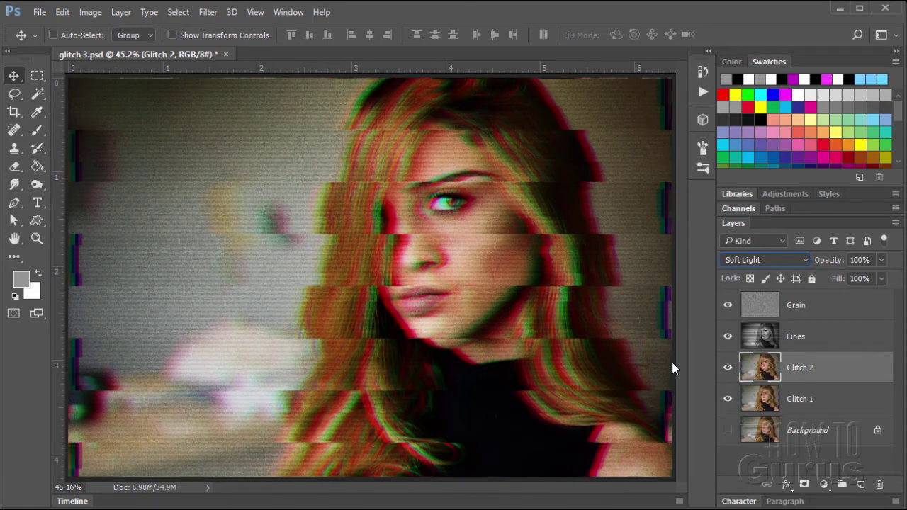
left_click(881, 260)
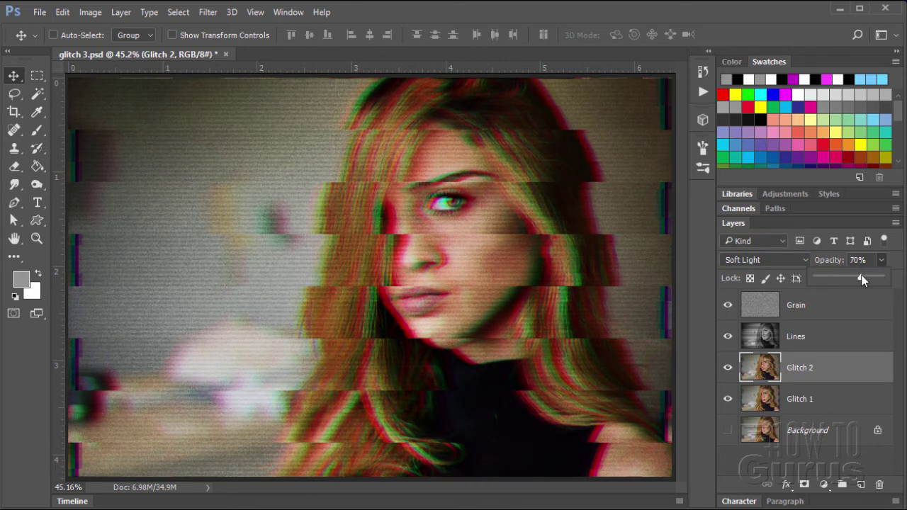
left_click_drag(856, 276, 882, 278)
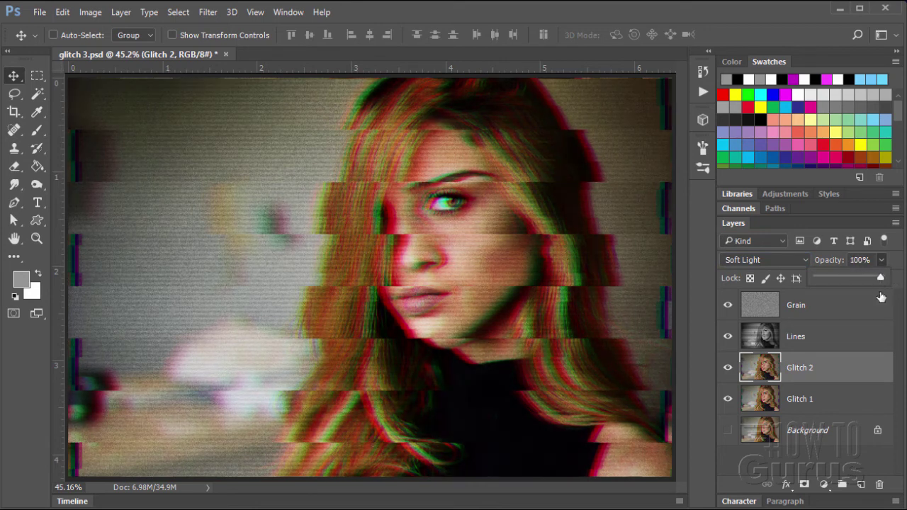
Step: Preview other blend modes on Glitch 2, keeping Soft Light in the end
left_click(766, 261)
left_click(767, 262)
scroll(767, 262, "down", 1)
scroll(767, 262, "down", 1)
scroll(767, 262, "up", 12)
scroll(766, 263, "up", 3)
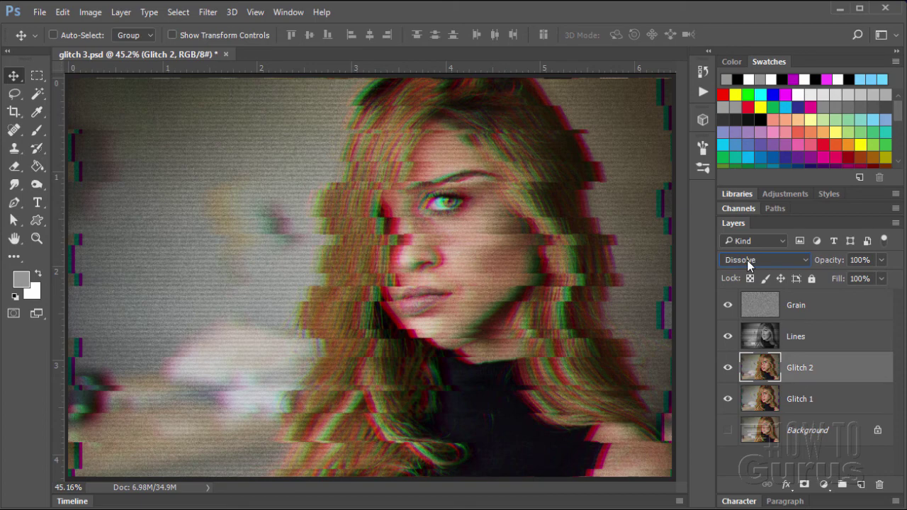
scroll(747, 260, "down", 1)
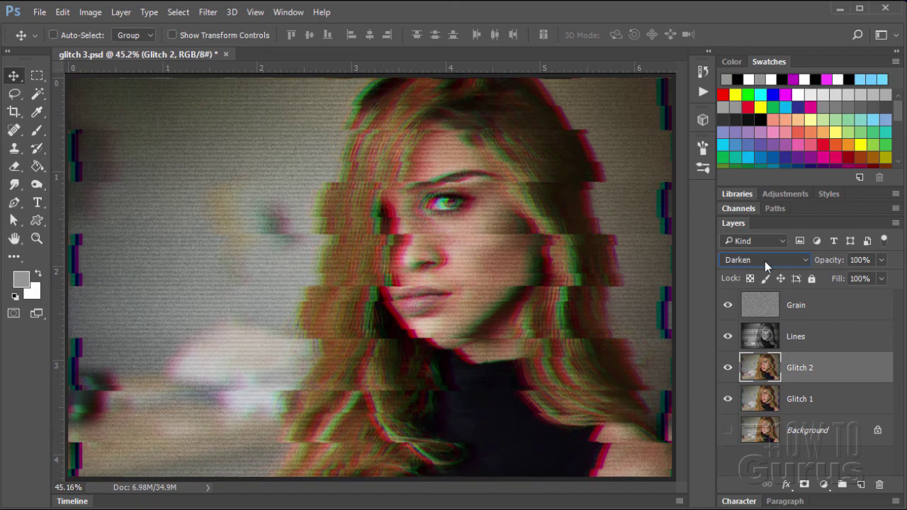
scroll(765, 261, "down", 1)
scroll(765, 260, "down", 1)
scroll(765, 260, "down", 1)
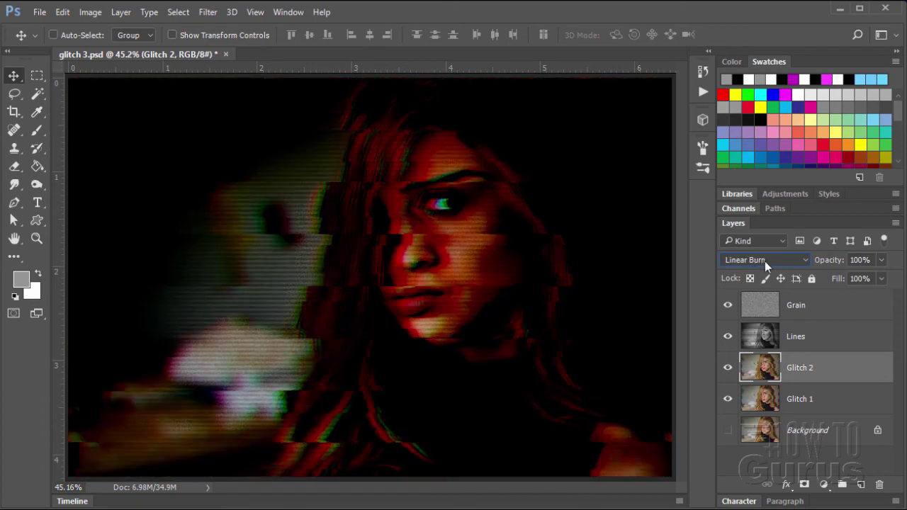
scroll(765, 261, "down", 1)
scroll(765, 261, "down", 1)
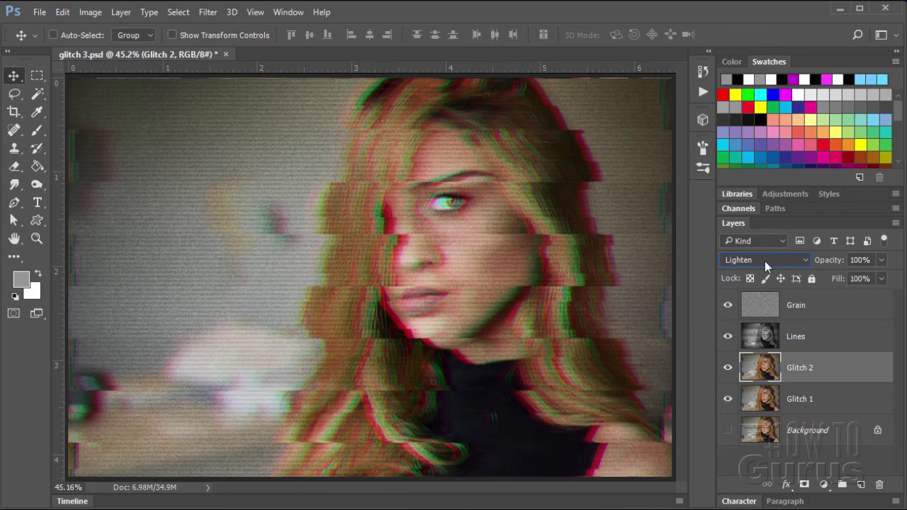
scroll(765, 261, "down", 1)
scroll(765, 261, "down", 1)
scroll(765, 261, "down", 1)
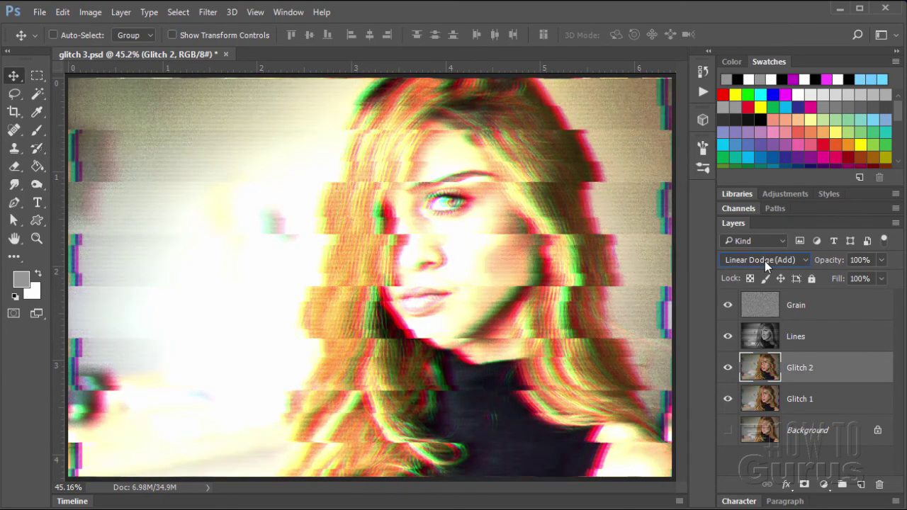
scroll(765, 261, "down", 1)
scroll(765, 260, "down", 1)
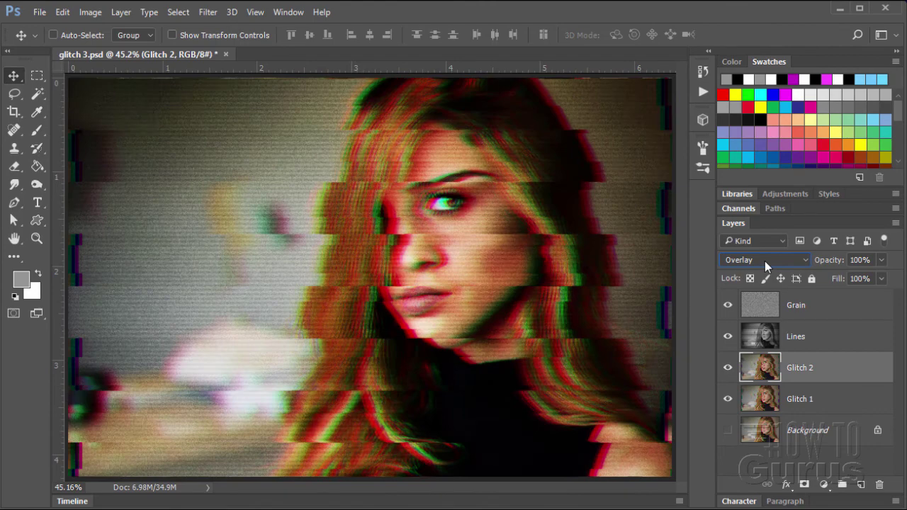
scroll(765, 261, "down", 1)
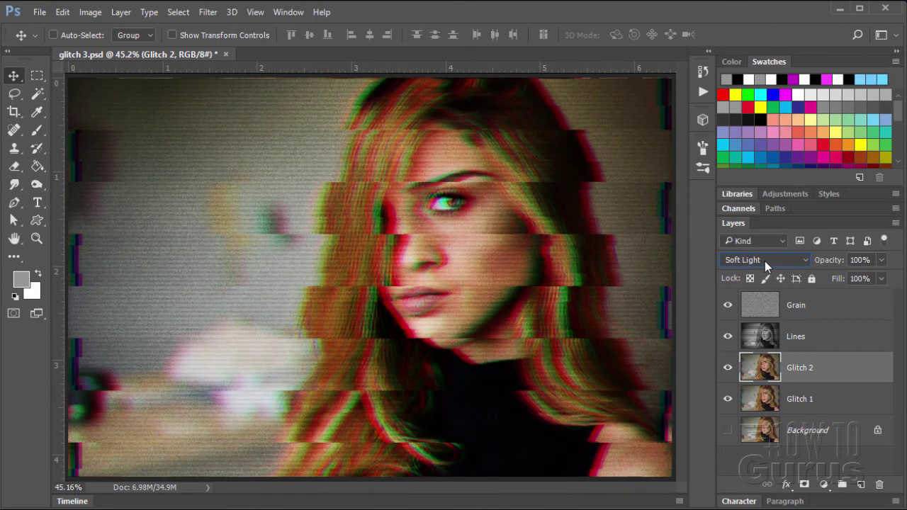
scroll(765, 261, "down", 1)
scroll(764, 261, "down", 1)
scroll(764, 261, "down", 1)
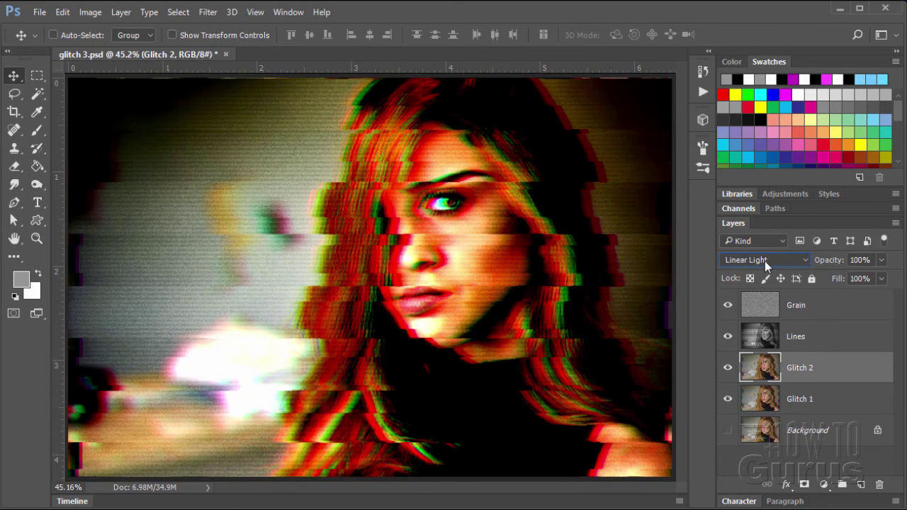
scroll(764, 261, "down", 1)
scroll(765, 261, "down", 1)
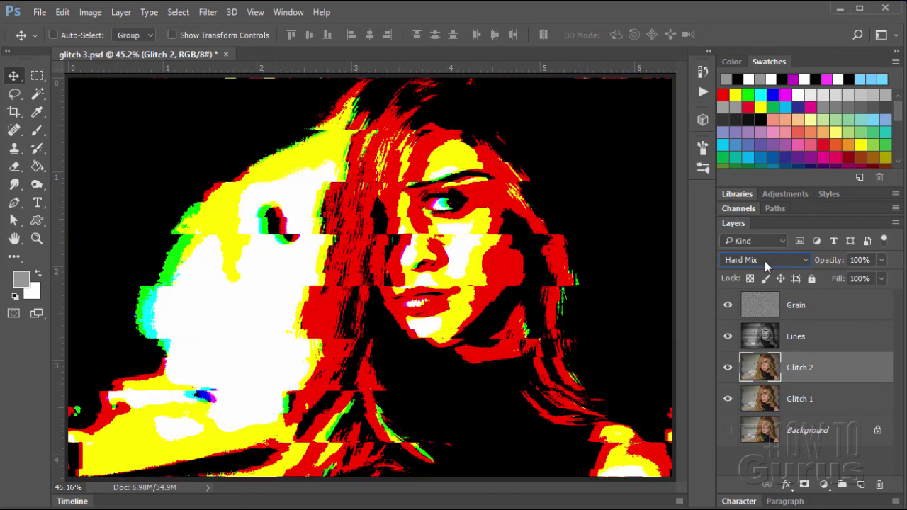
scroll(764, 261, "up", 4)
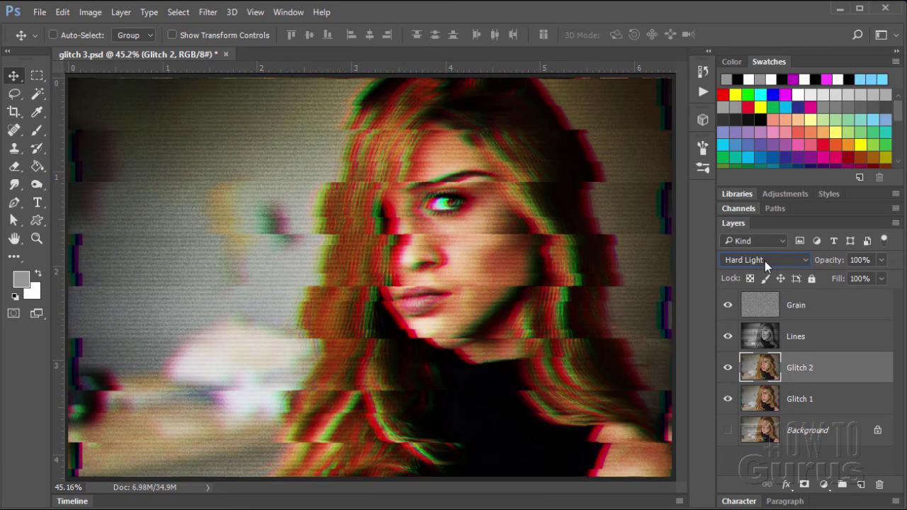
scroll(765, 261, "up", 1)
left_click(765, 261)
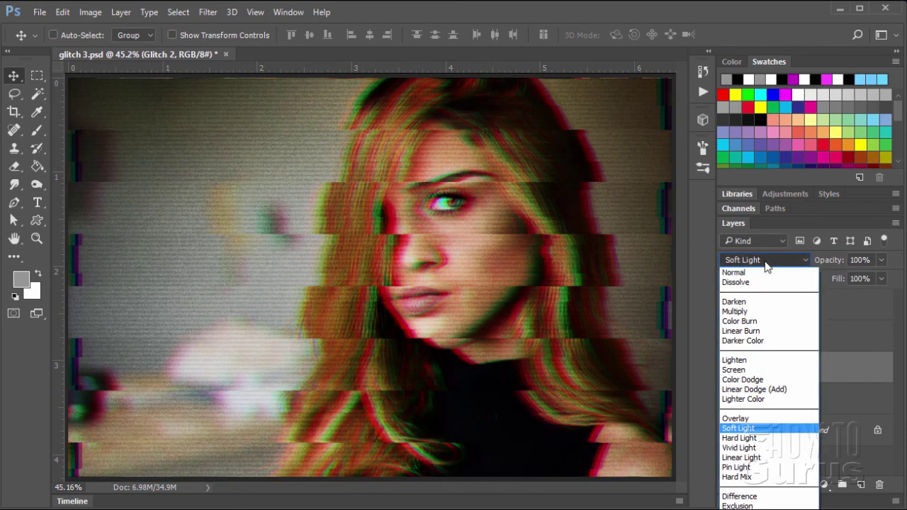
left_click(759, 428)
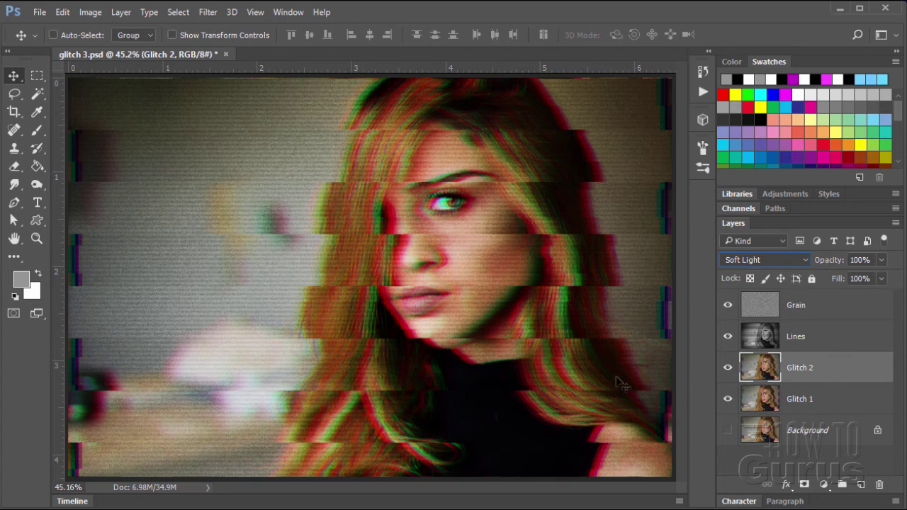
Step: Toggle Glitch 2 off and on to compare, leaving it visible
left_click(728, 368)
left_click(728, 368)
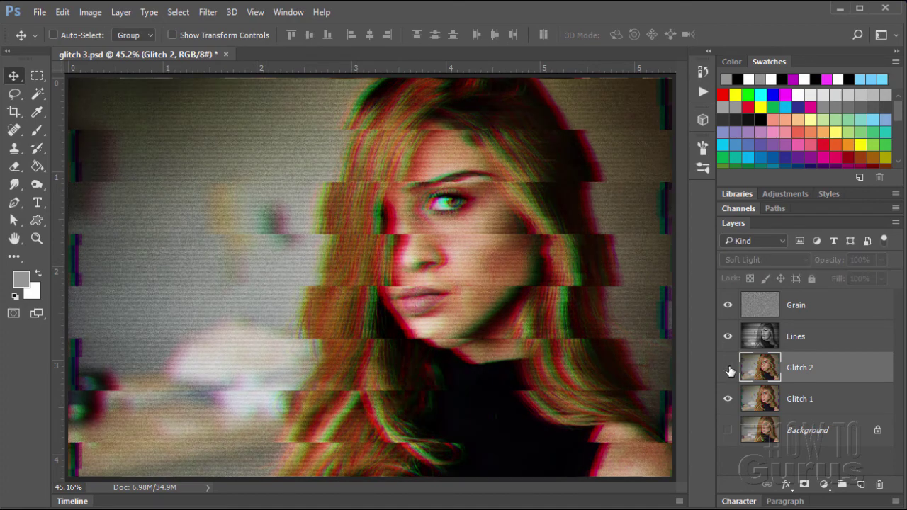
left_click(728, 368)
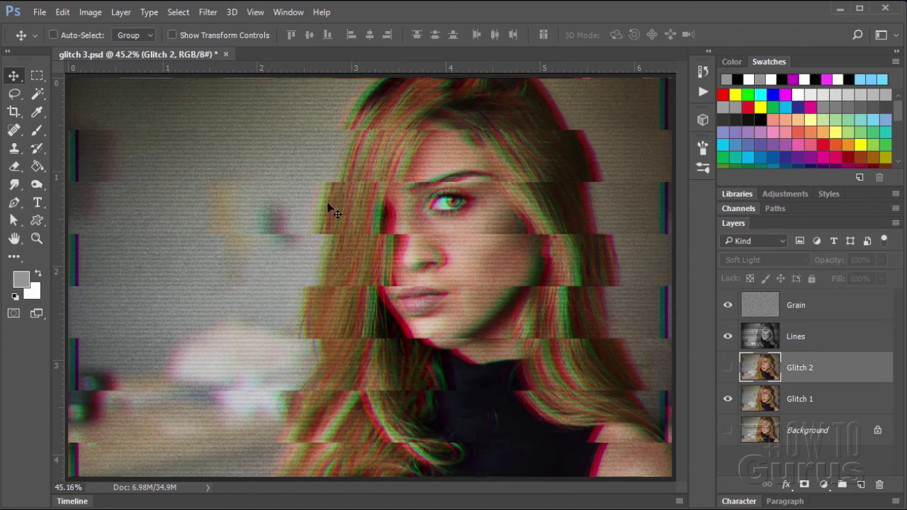
left_click(728, 368)
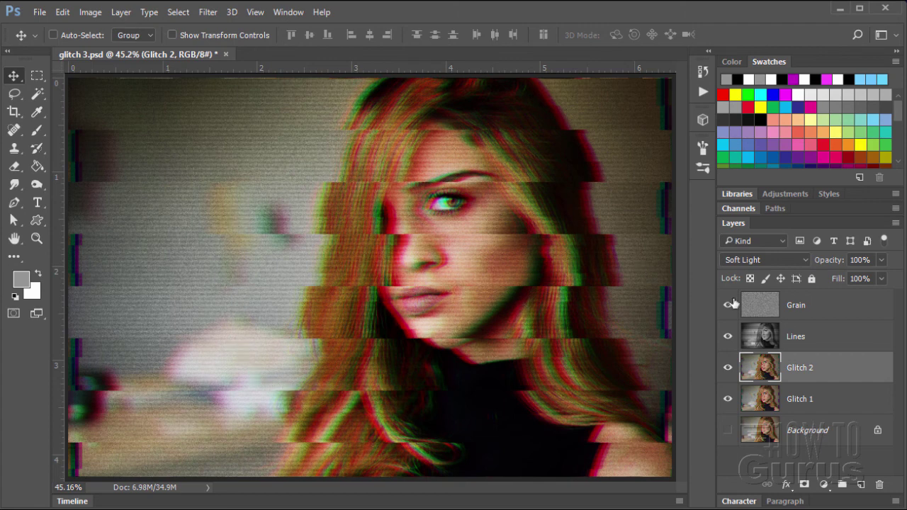
Step: Add a Levels 1 adjustment layer above the Grain layer
left_click(844, 314)
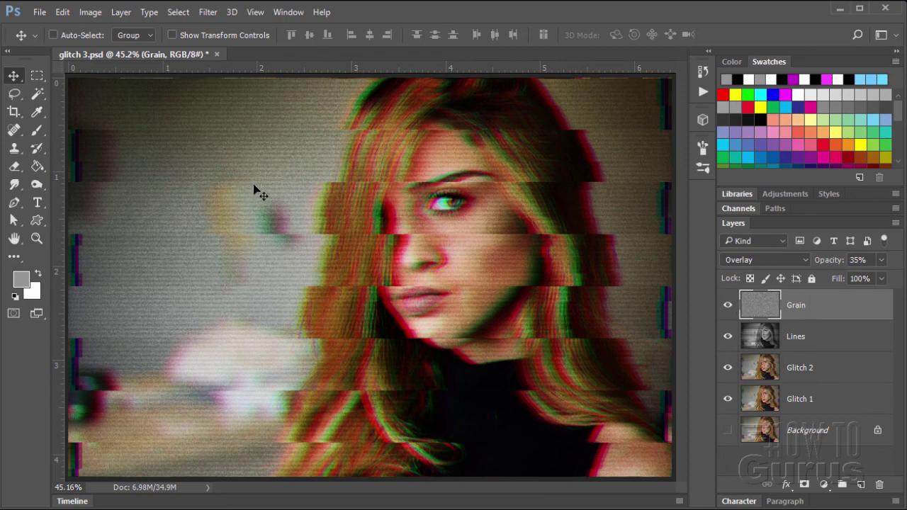
left_click(125, 13)
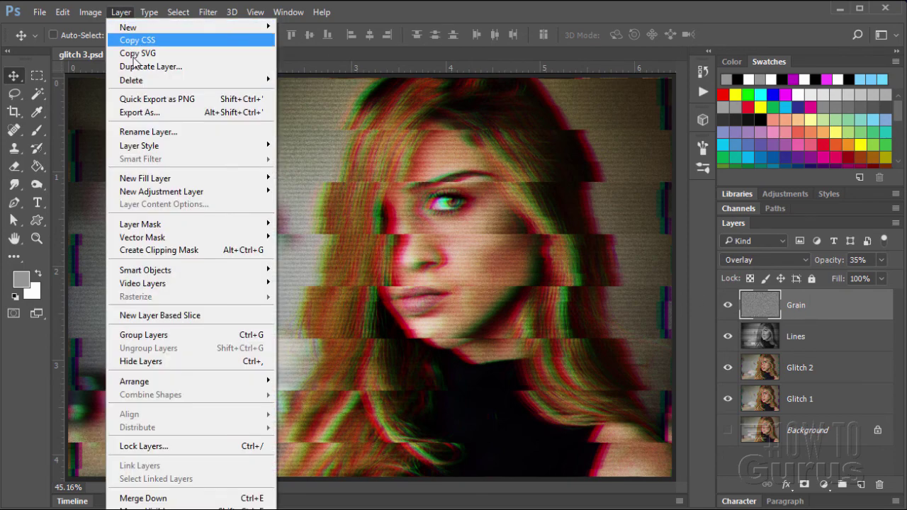
mouse_move(178, 196)
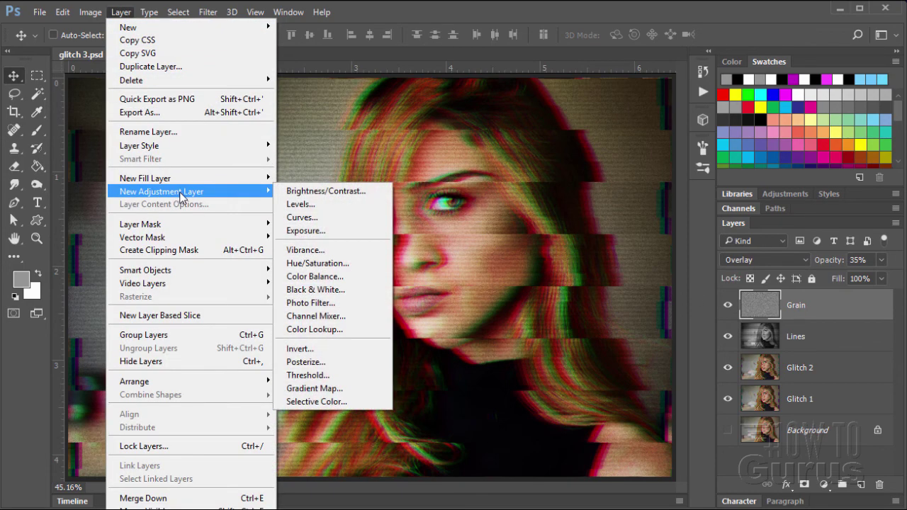
left_click(285, 205)
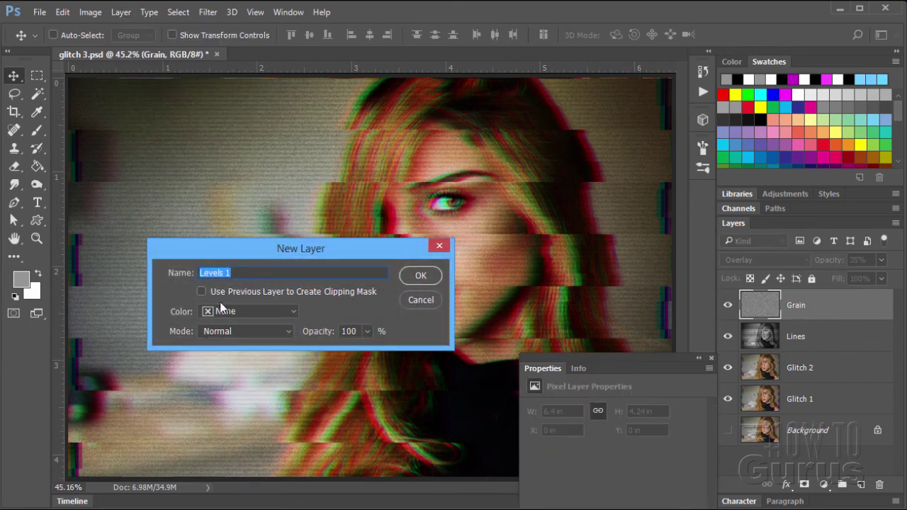
left_click(424, 275)
Step: Pull the Levels white input in to 223 to brighten the portrait, then close Properties
left_click_drag(594, 356, 168, 161)
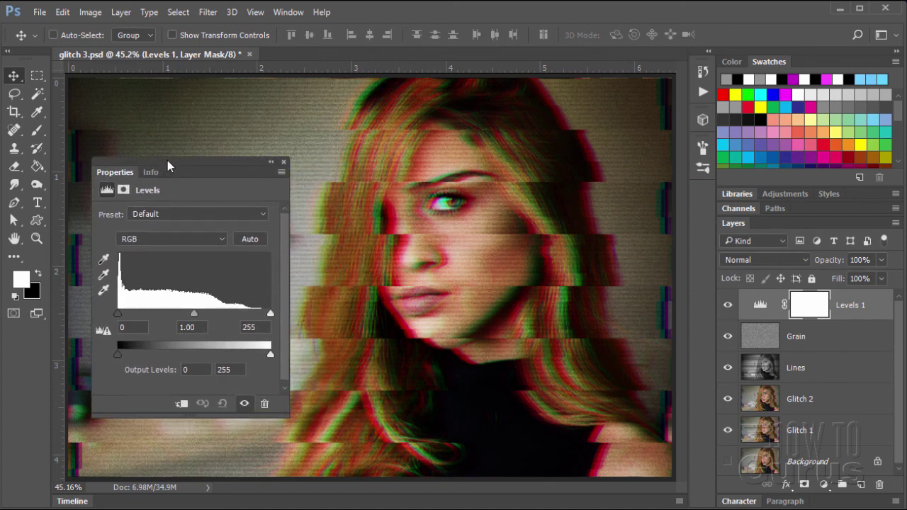
left_click_drag(269, 312, 257, 316)
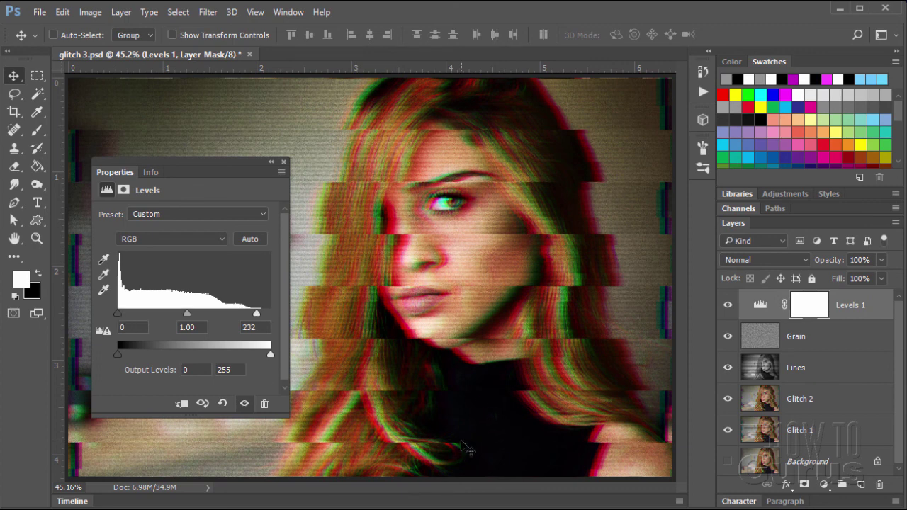
mouse_move(118, 315)
left_mouse_down()
mouse_move(126, 315)
mouse_move(118, 316)
left_mouse_up()
mouse_move(185, 315)
left_mouse_down()
mouse_move(177, 312)
mouse_move(185, 313)
left_mouse_up()
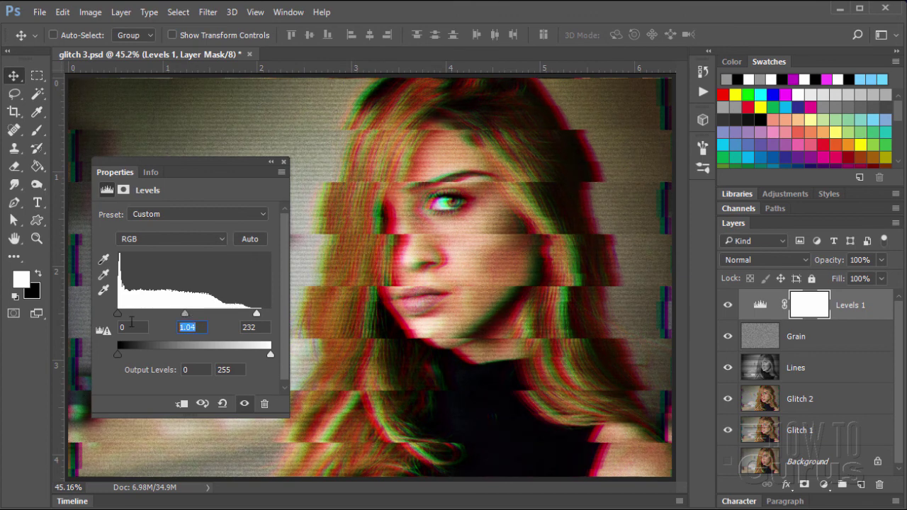
type("1")
left_click_drag(260, 313, 251, 316)
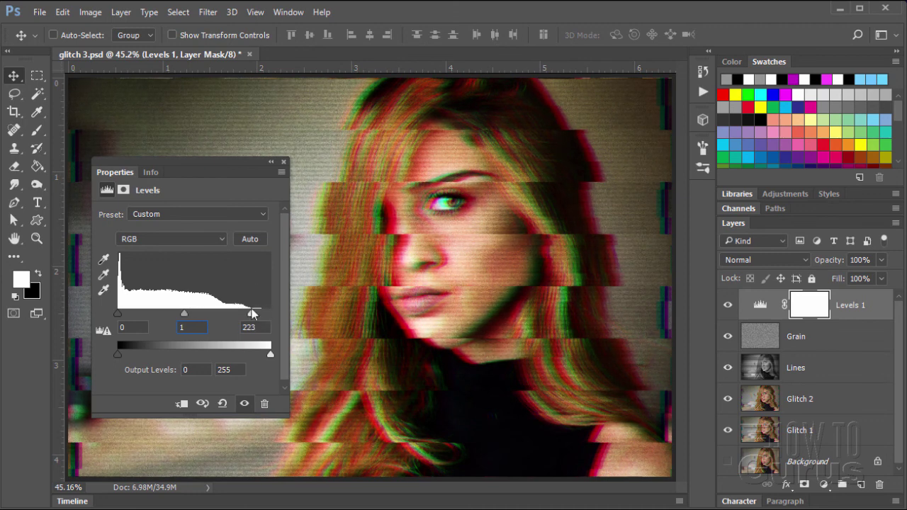
left_click(283, 162)
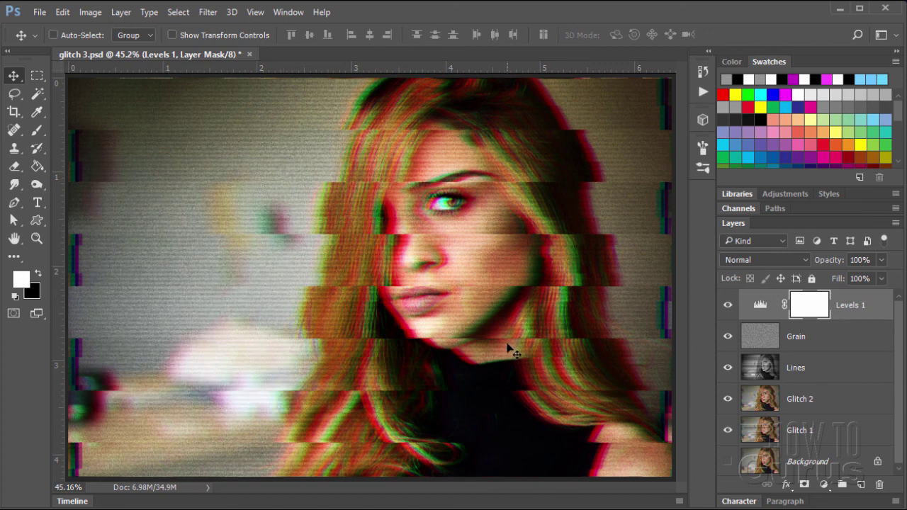